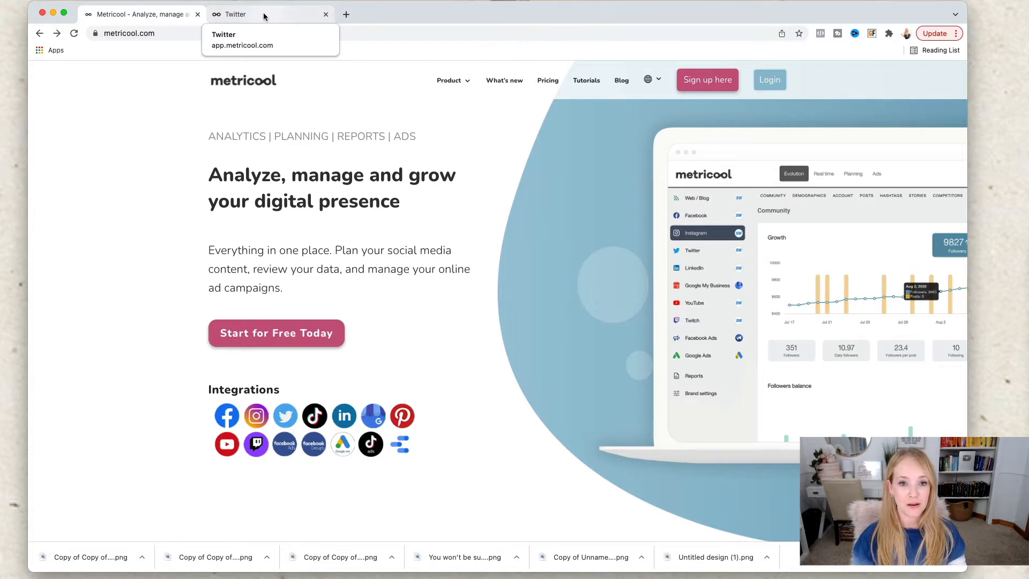
Step: Switch to the open Metricool dashboard, open the planning calendar and show the best posting times for Instagram
click(262, 17)
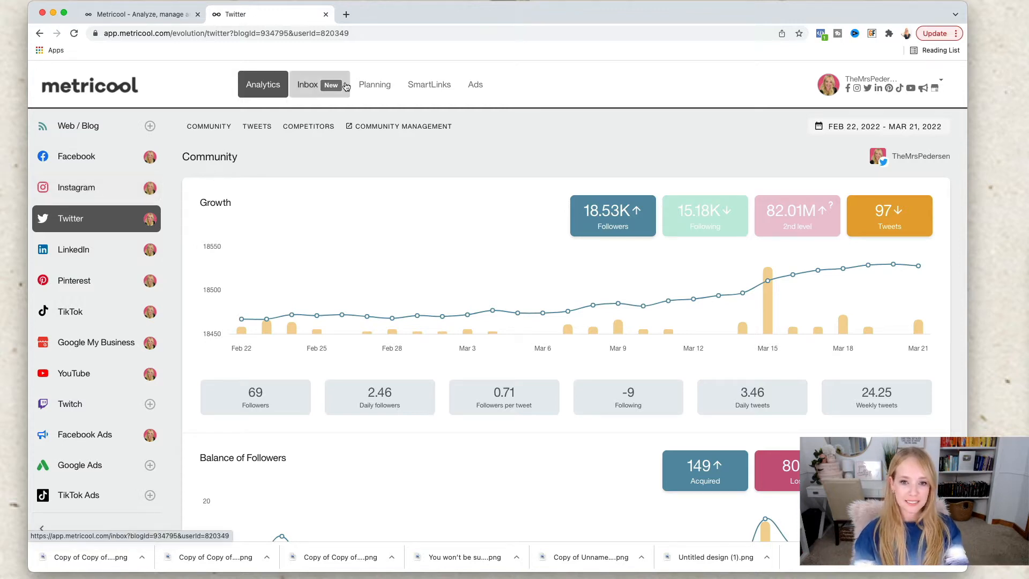
click(369, 85)
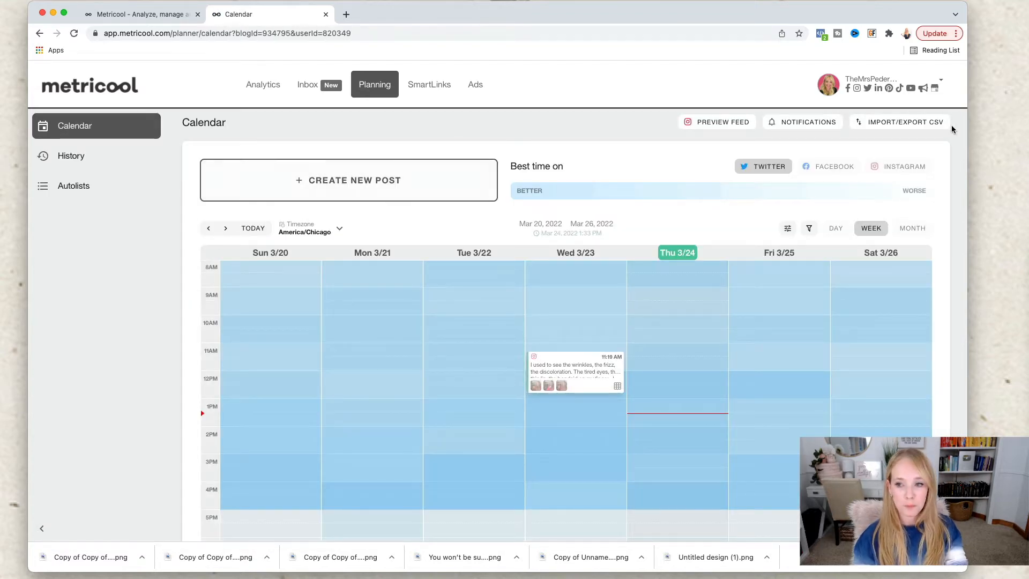
click(879, 170)
Step: Examine the Instagram best-time shading across all hours and days of the March 20–26 week
scroll(608, 436, down, 1)
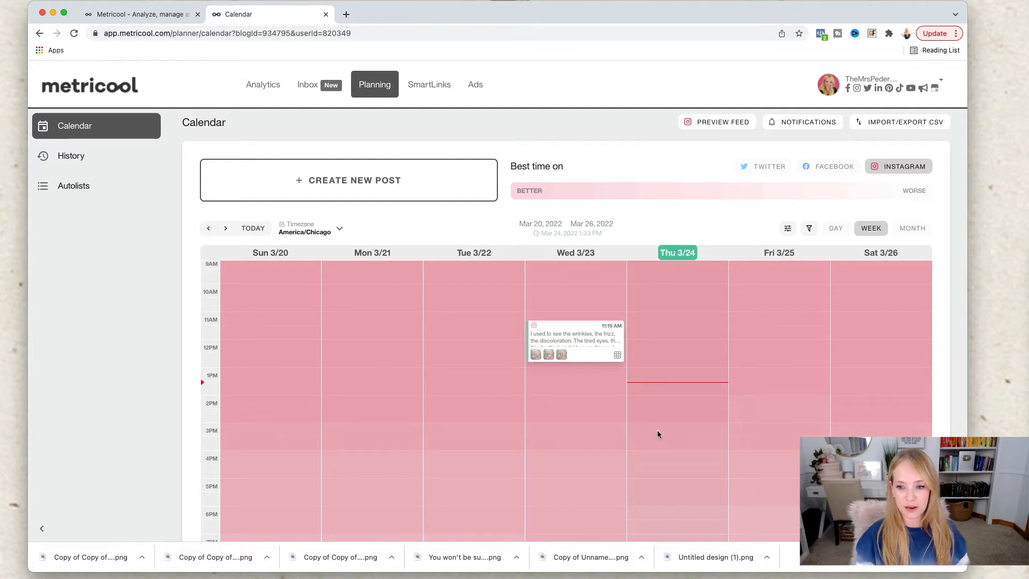
scroll(658, 434, down, 5)
scroll(658, 433, up, 3)
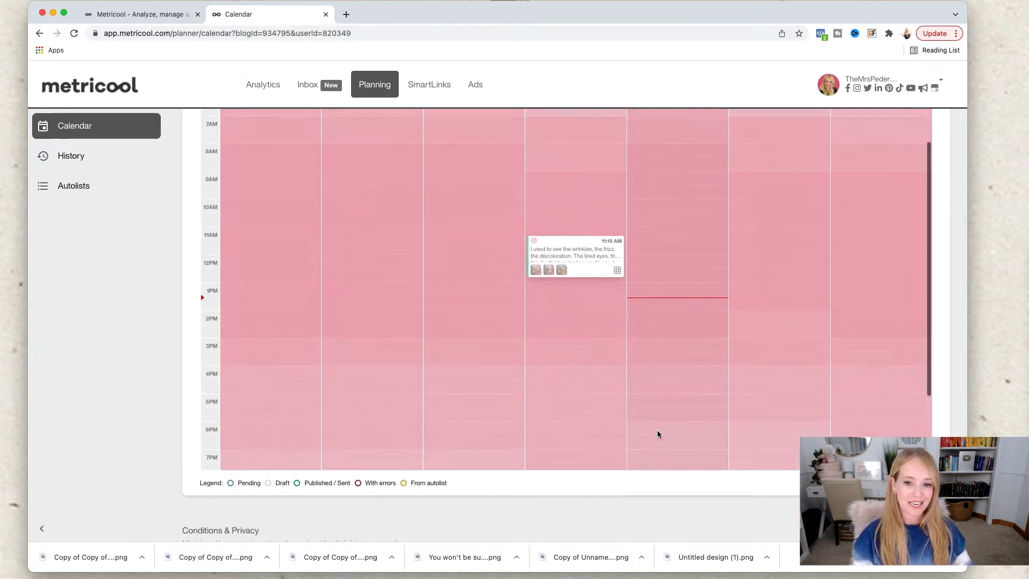
scroll(658, 434, up, 3)
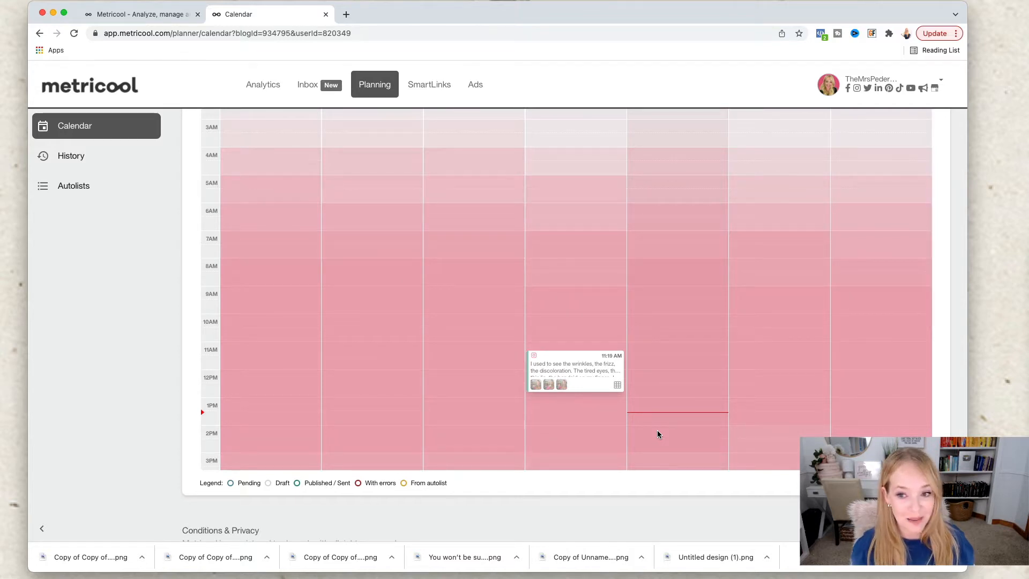
scroll(581, 239, up, 6)
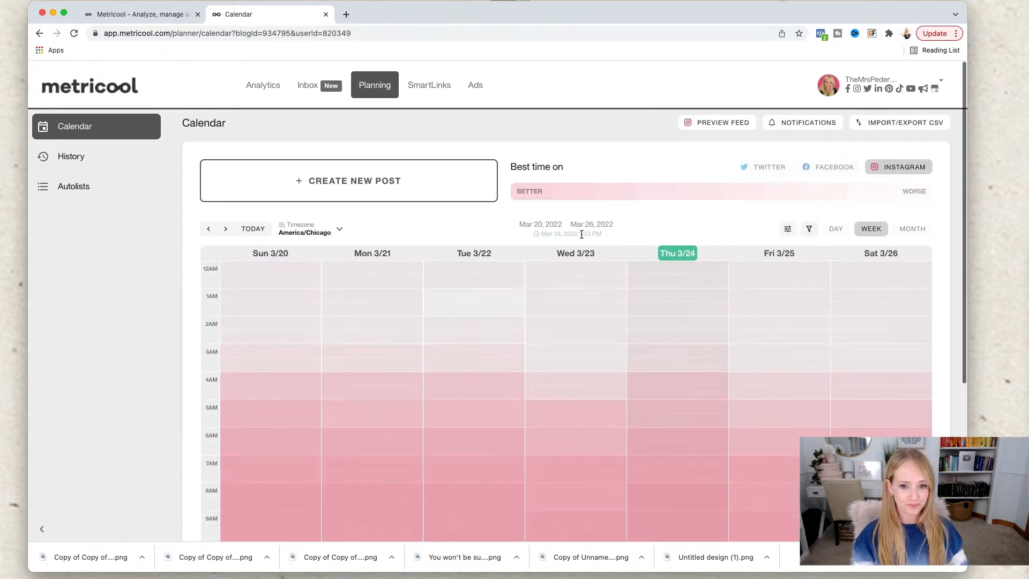
scroll(569, 289, up, 5)
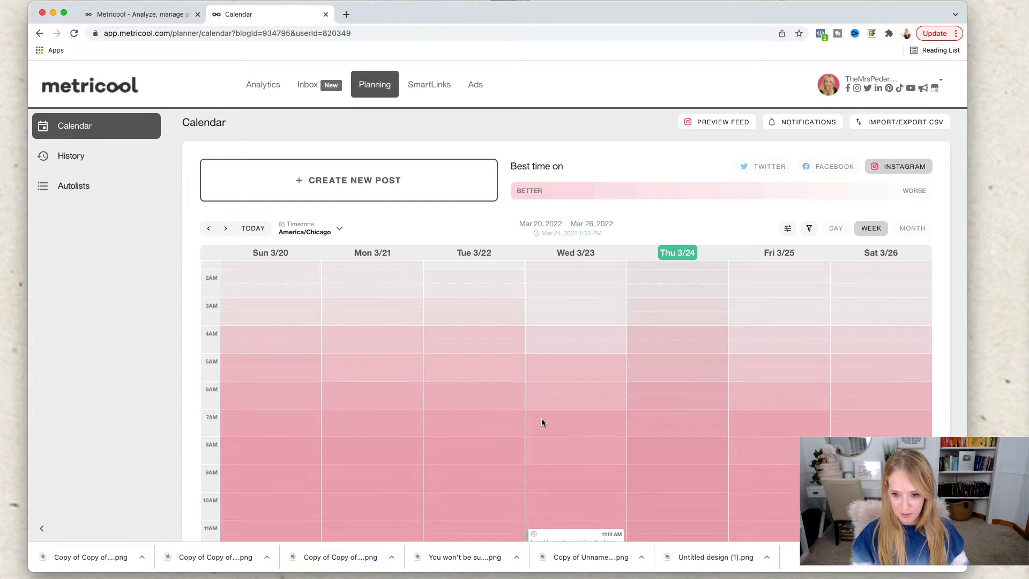
scroll(596, 417, down, 4)
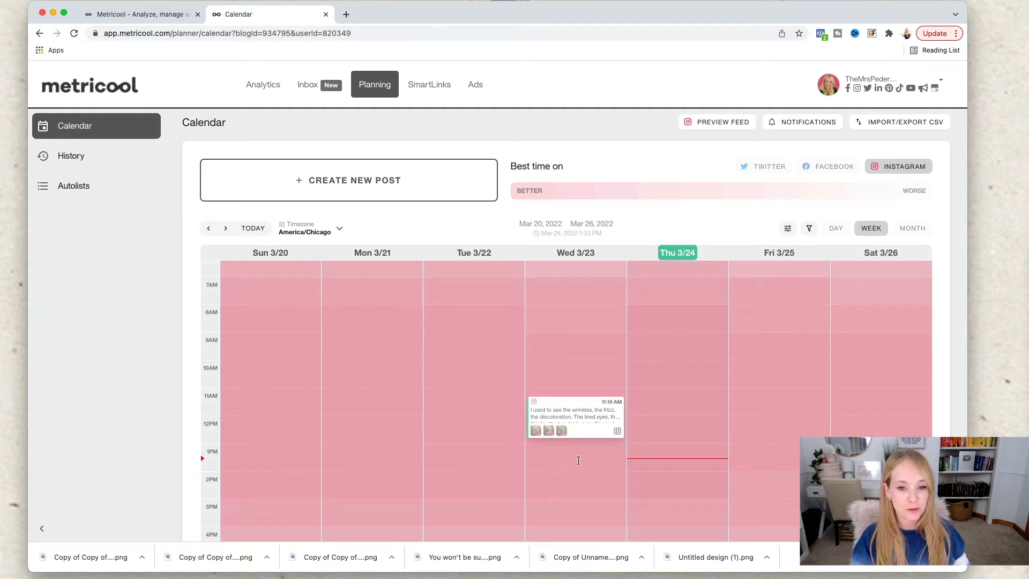
scroll(581, 455, down, 5)
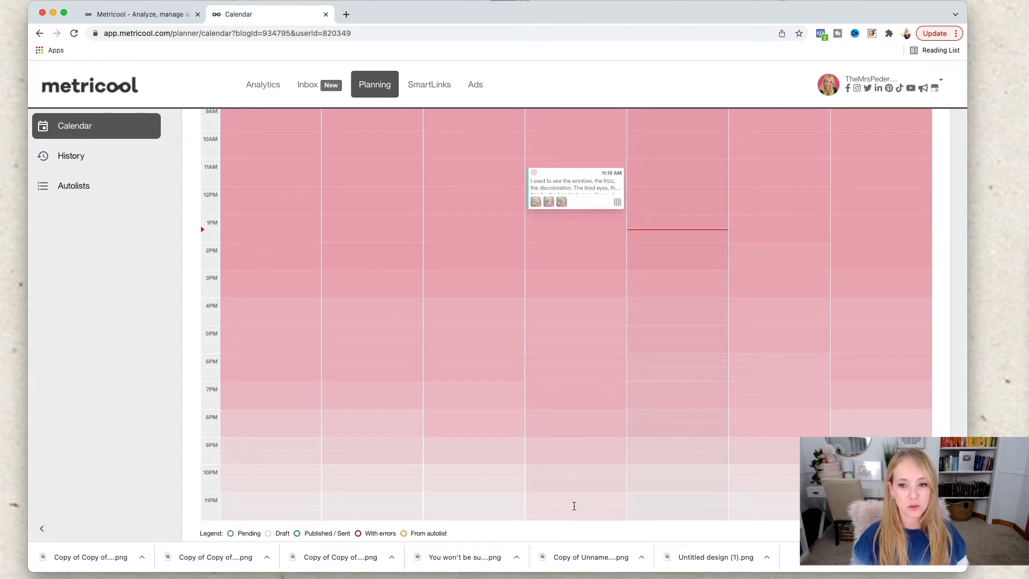
scroll(574, 506, up, 4)
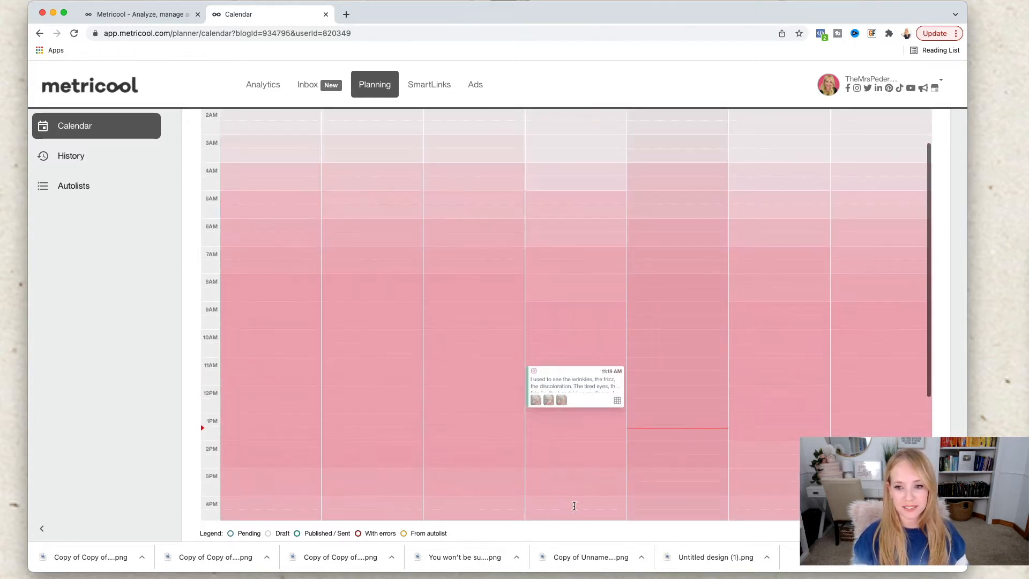
click(681, 445)
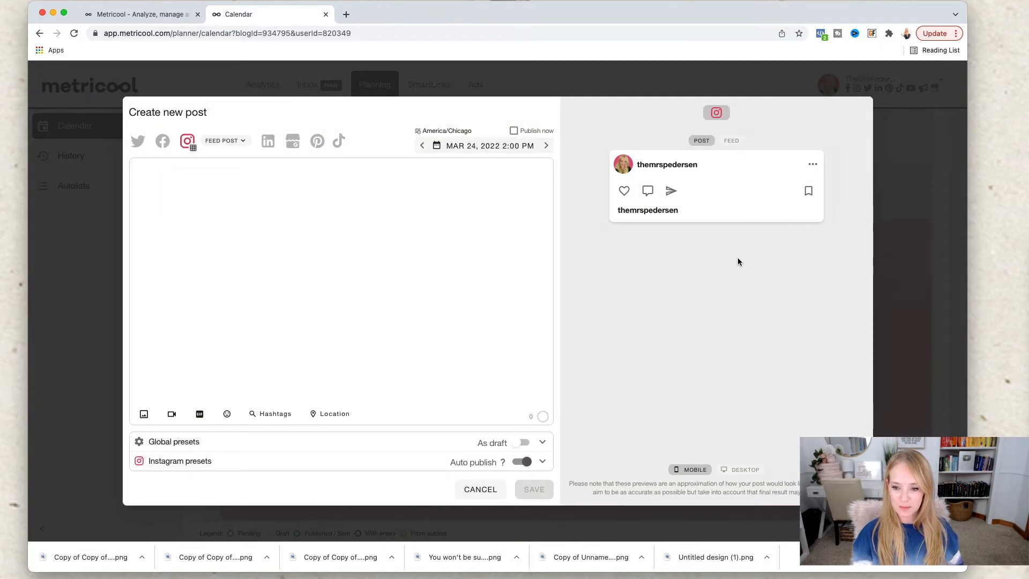
click(480, 489)
click(474, 317)
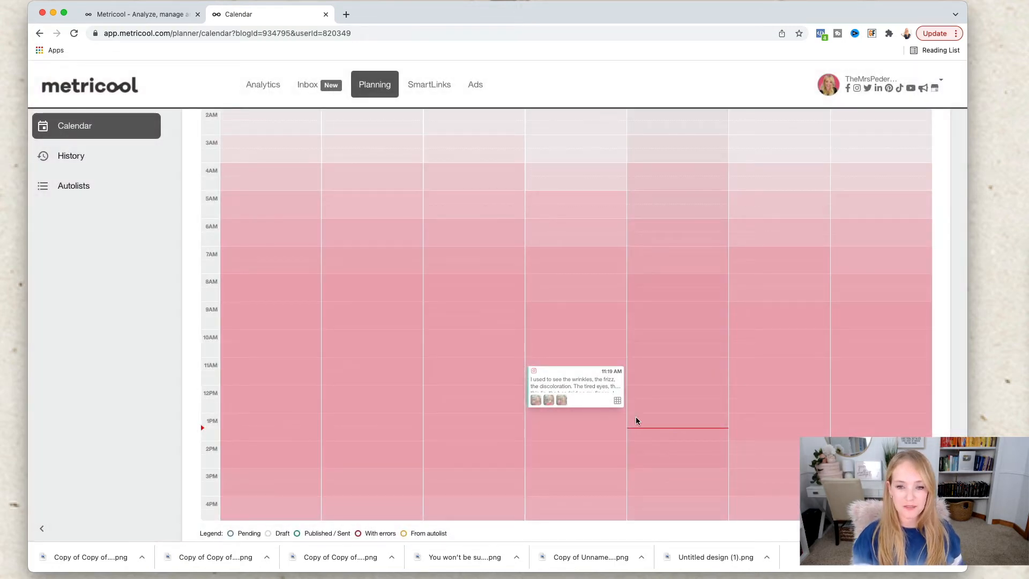
Step: Start a new Instagram post in the calendar slot for Thursday, March 24, 2022 at 2:00 PM
scroll(587, 291, up, 10)
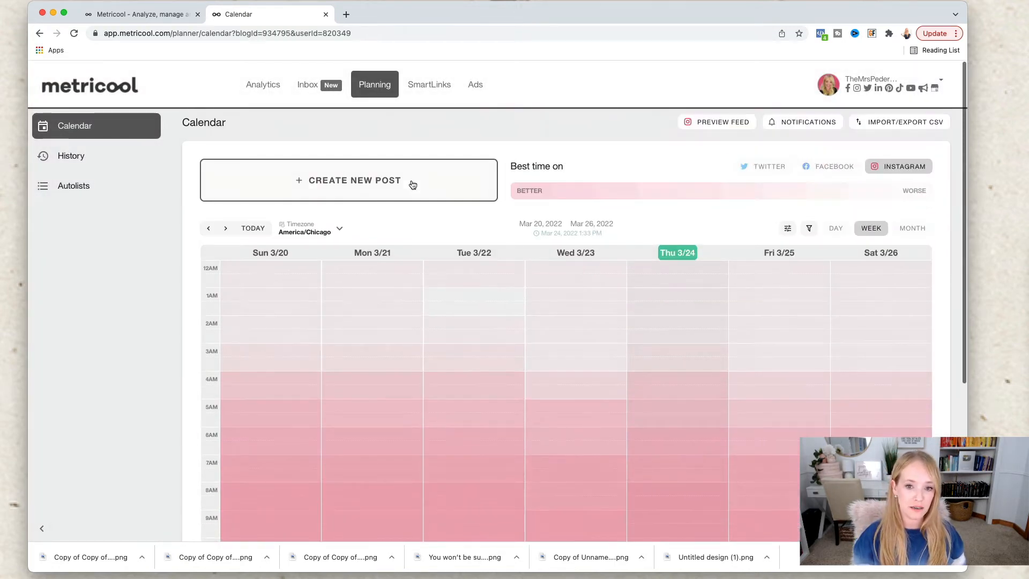
scroll(525, 315, down, 5)
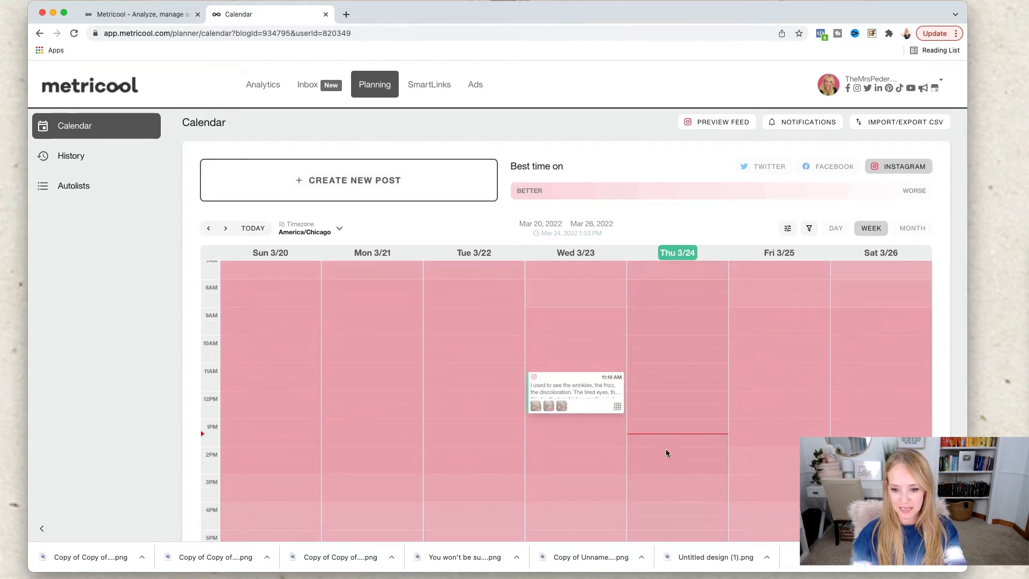
click(666, 449)
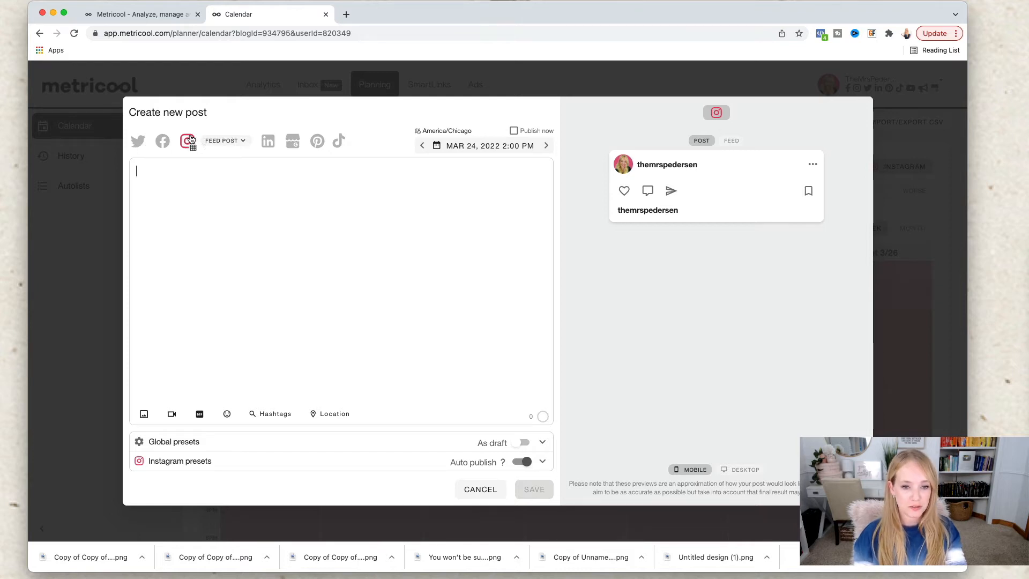
click(220, 231)
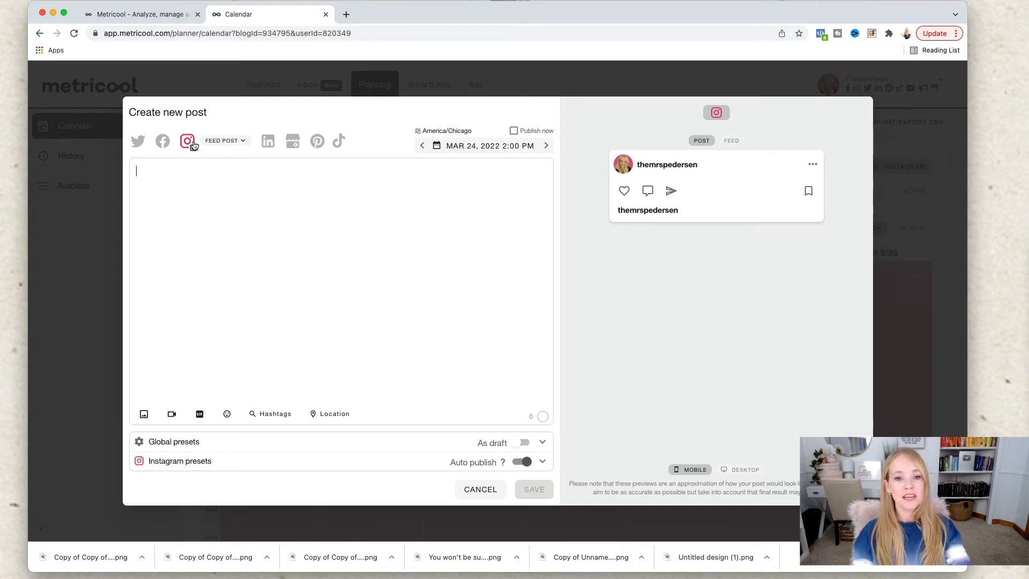
Step: Review the Instagram post types and choose Feed post for the new post
click(224, 141)
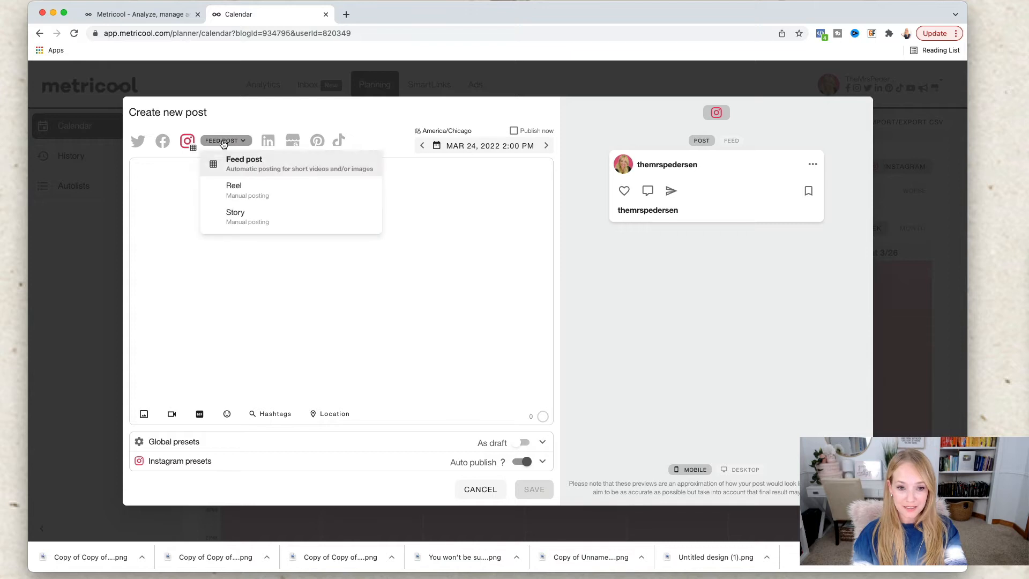
click(223, 142)
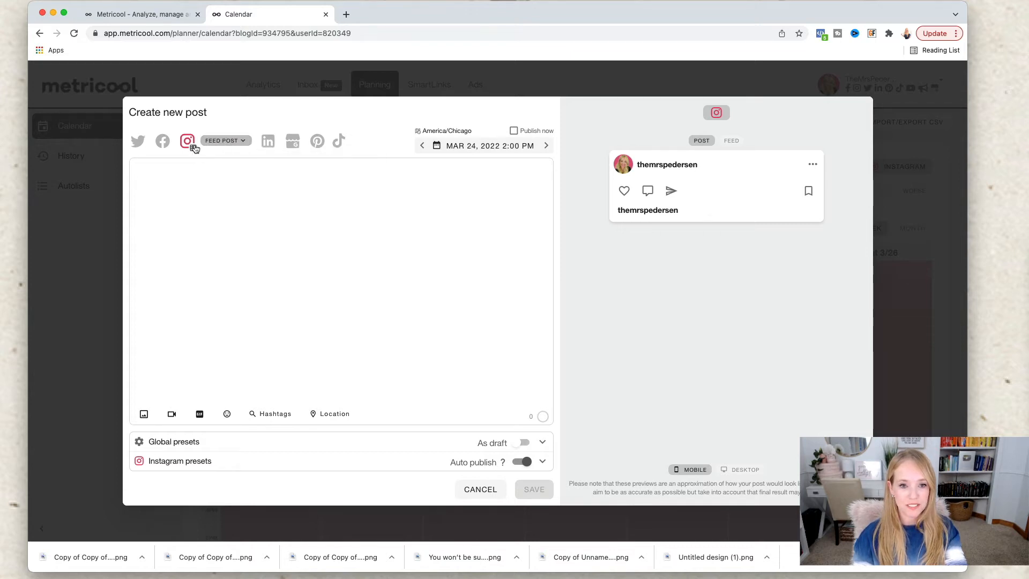
click(213, 145)
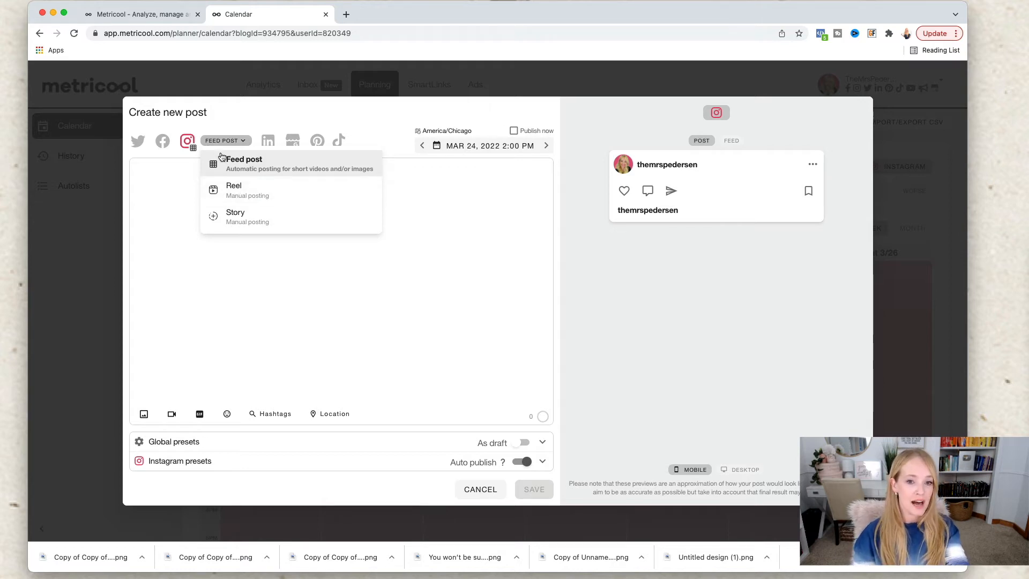
click(264, 162)
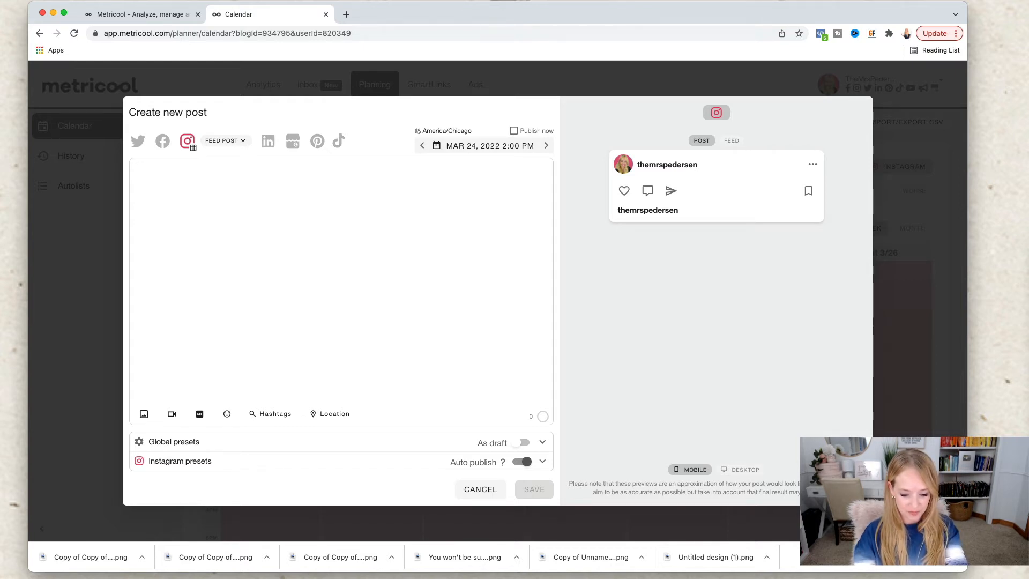
Step: Write the caption "Feel free to save this post and send it to a friend who needs encouragement!"
text(Feel free to save this post)
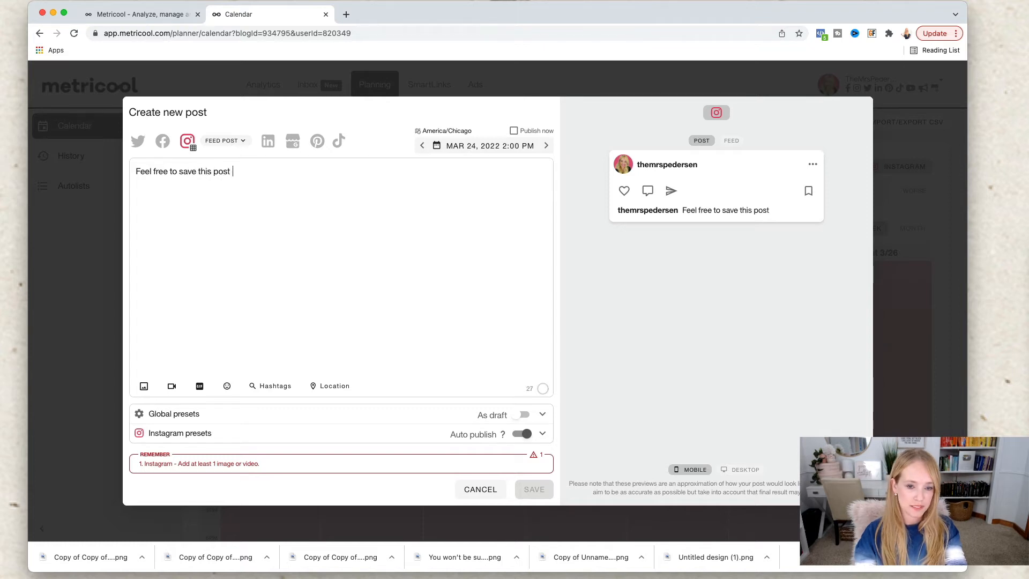
text( and send it to)
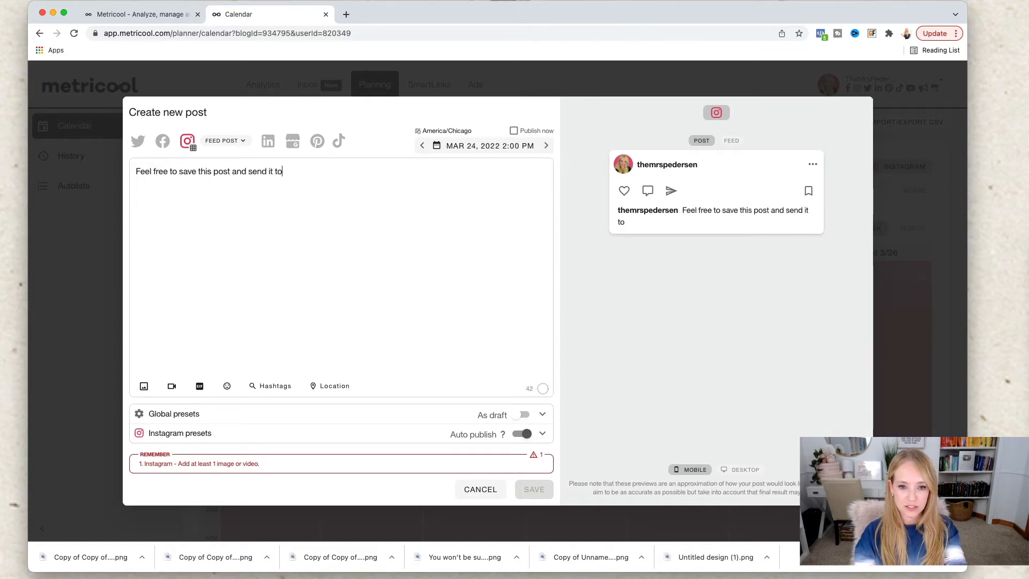
text( a friend wh)
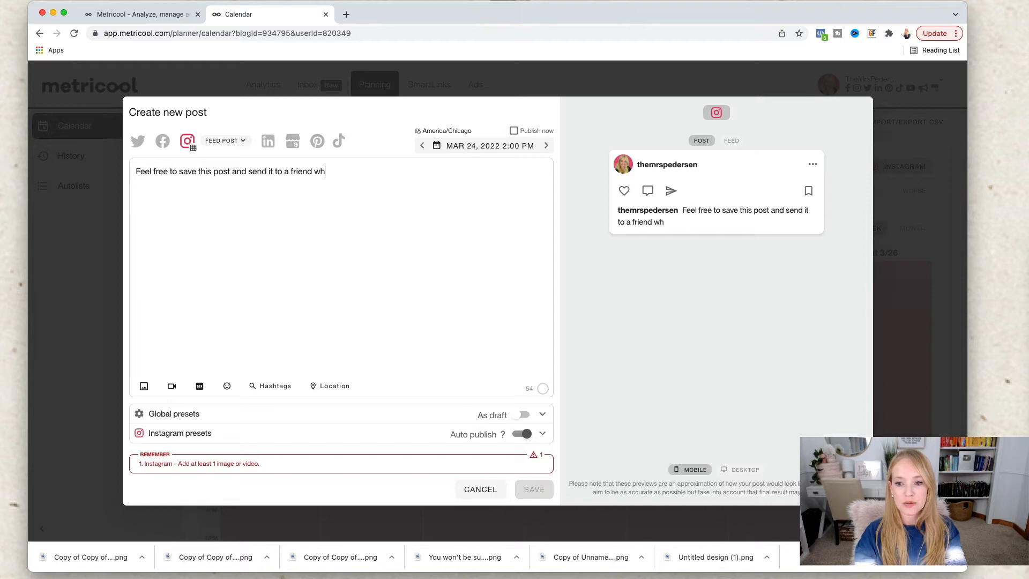
text(o needs encourage)
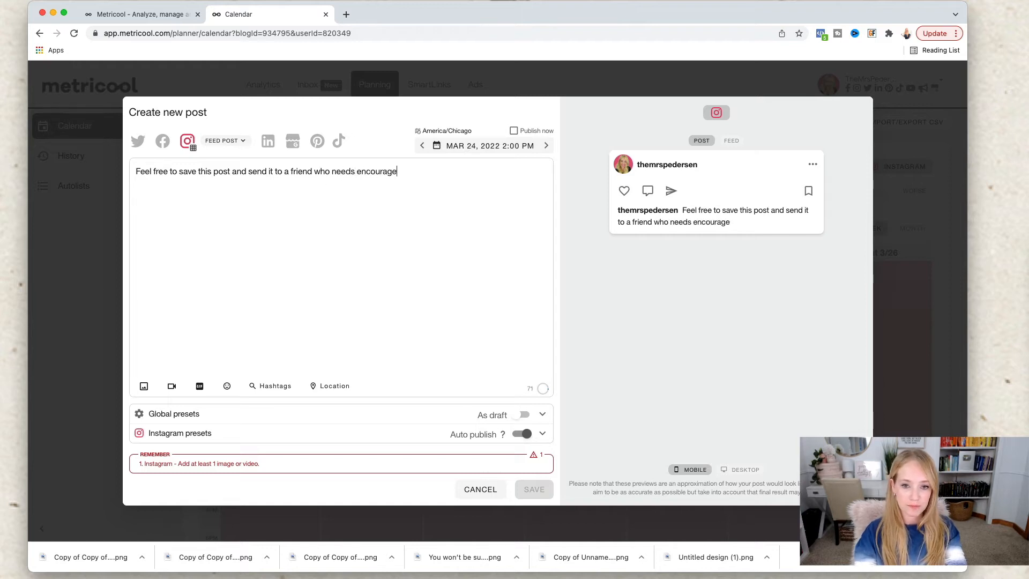
text(ment!)
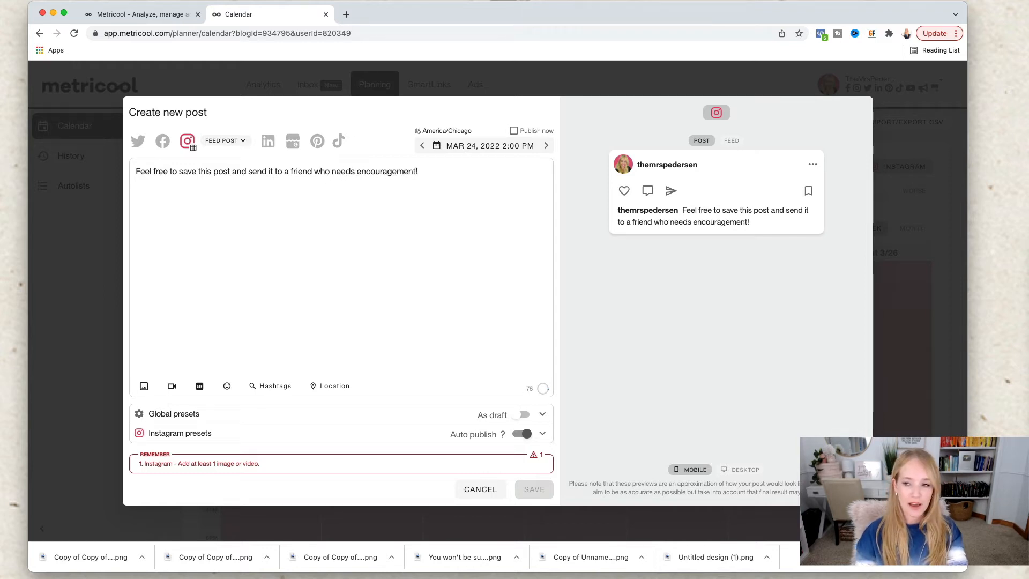
Step: Switch to Finder and find the square quote images in the Downloads folder
key(super+Tab)
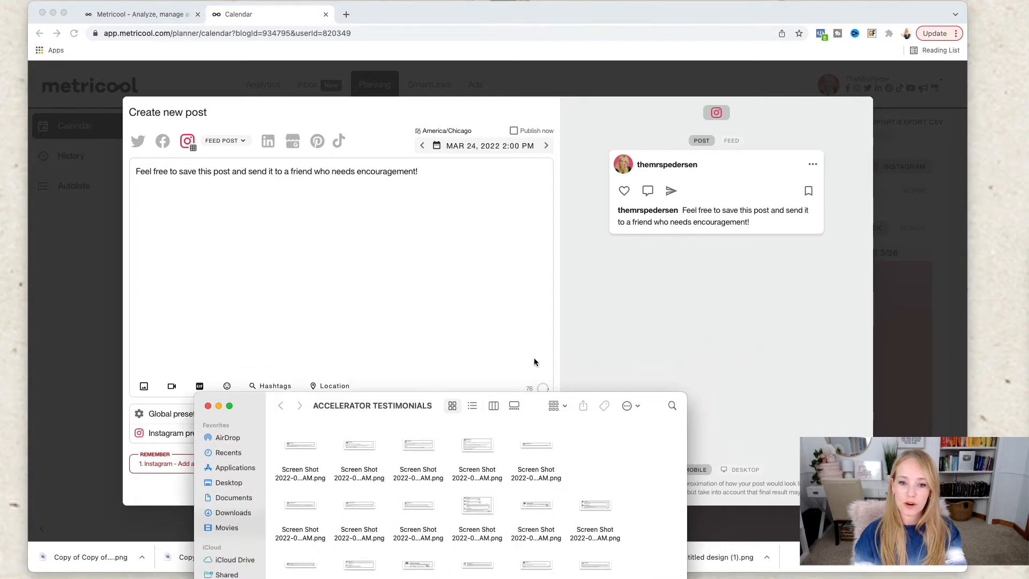
click(238, 515)
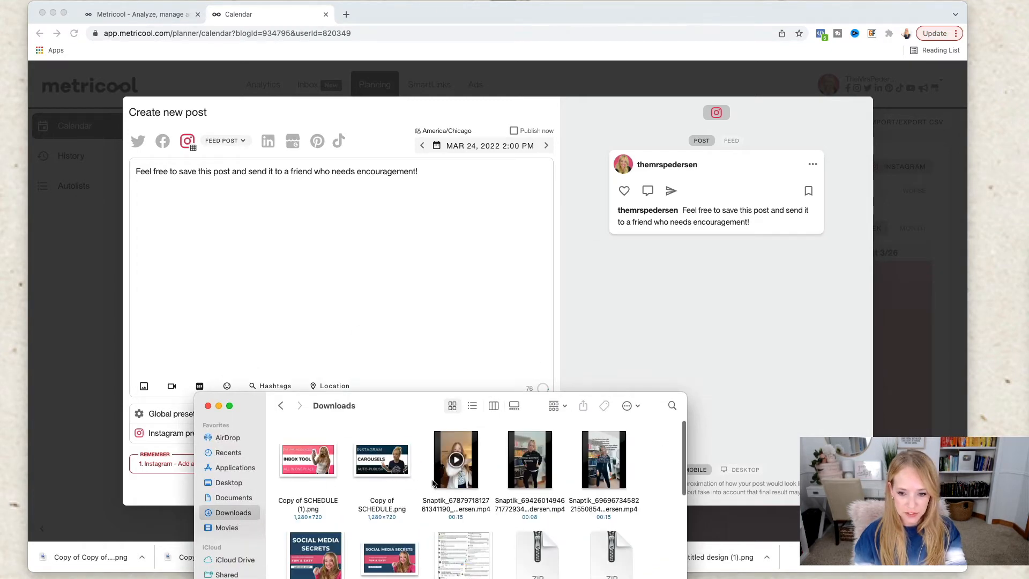
scroll(433, 483, down, 5)
scroll(433, 484, down, 3)
Step: Try to add the six square quote images from Downloads to the post together
click(472, 456)
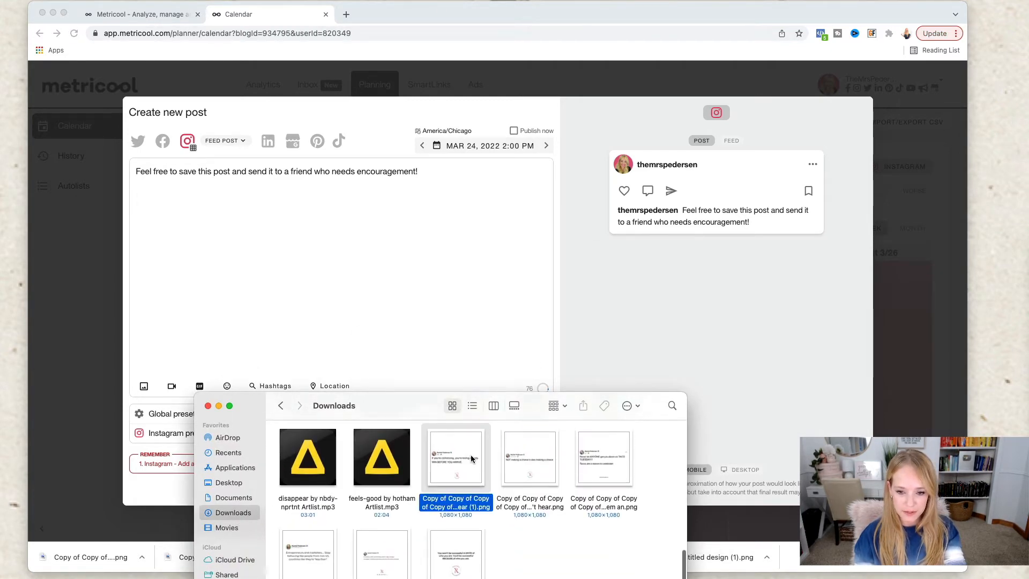
super+click(534, 457)
super+click(618, 460)
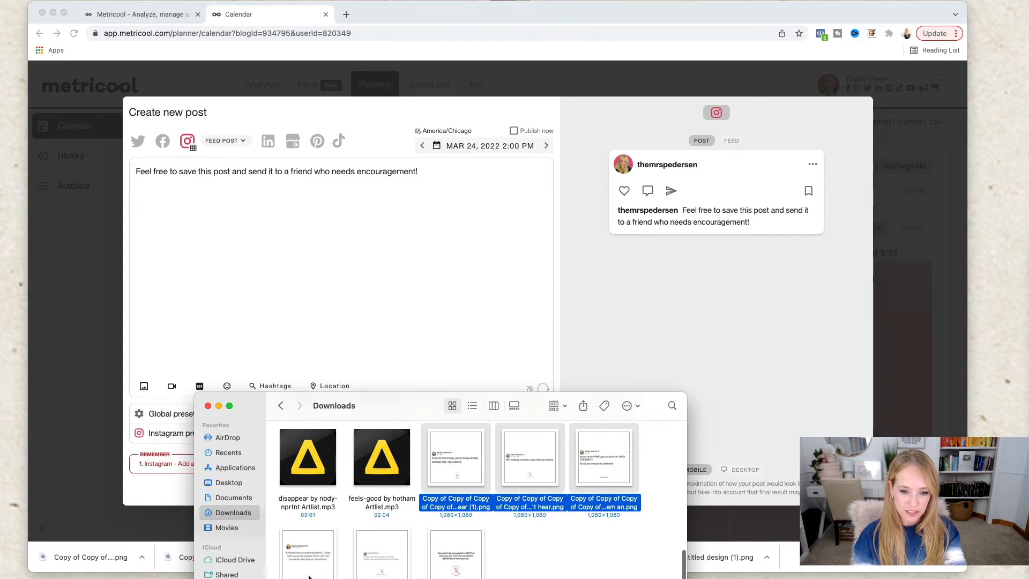
super+click(311, 543)
super+click(387, 545)
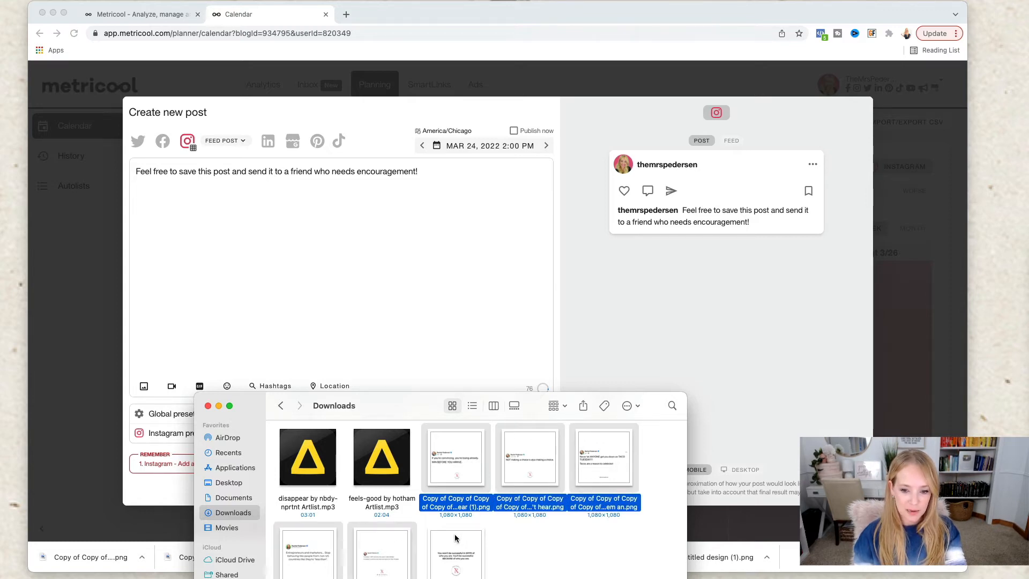
super+click(455, 535)
drag(456, 535, 380, 274)
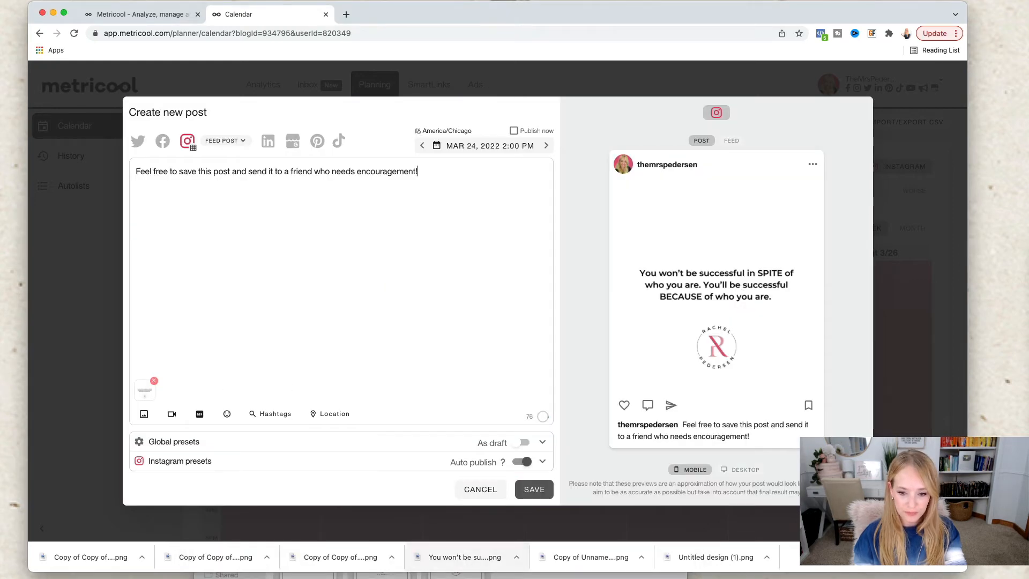
Step: Reselect the six quote images in Downloads, and remove the attached image from the post
click(462, 574)
click(460, 484)
super+click(515, 460)
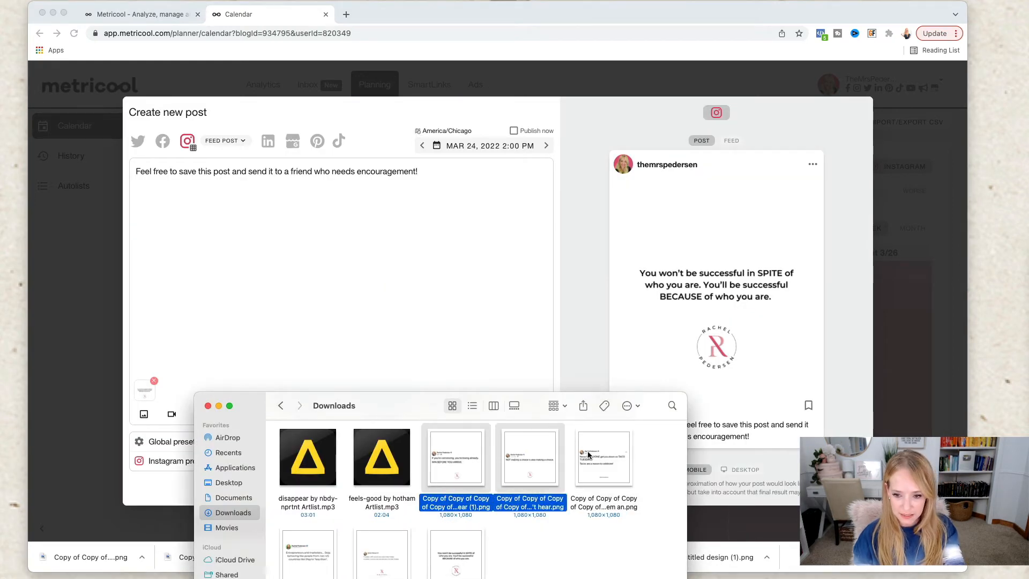
super+click(589, 455)
super+click(325, 563)
super+click(372, 559)
super+click(453, 553)
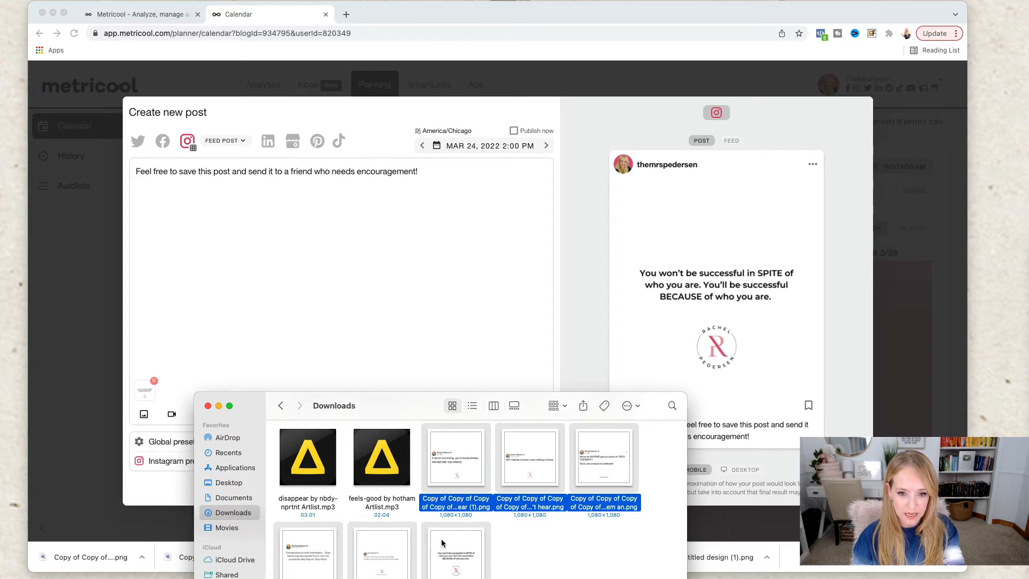
click(373, 311)
click(155, 381)
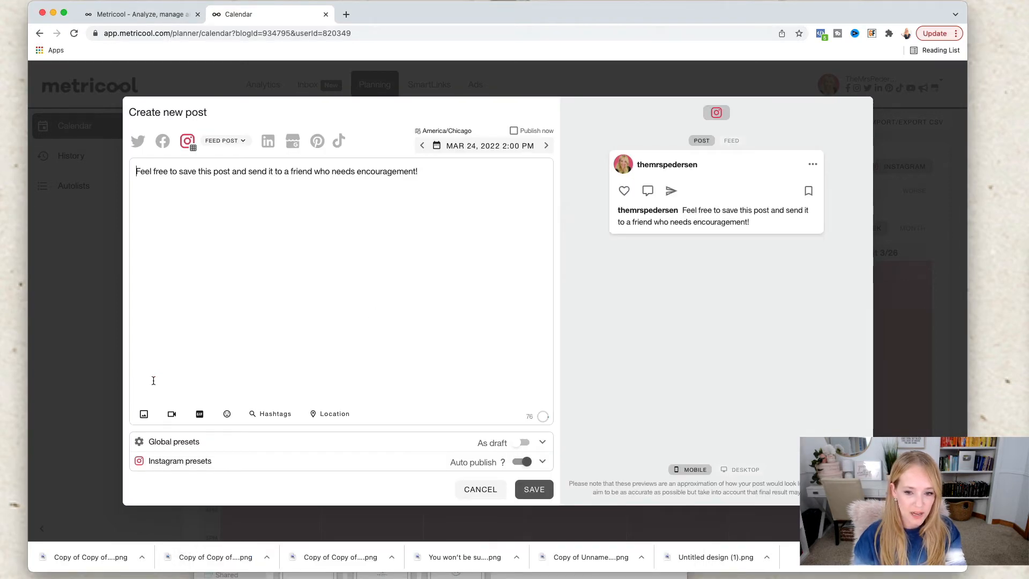
Step: Add the six square quote images from the Downloads folder to the post one at a time
click(400, 576)
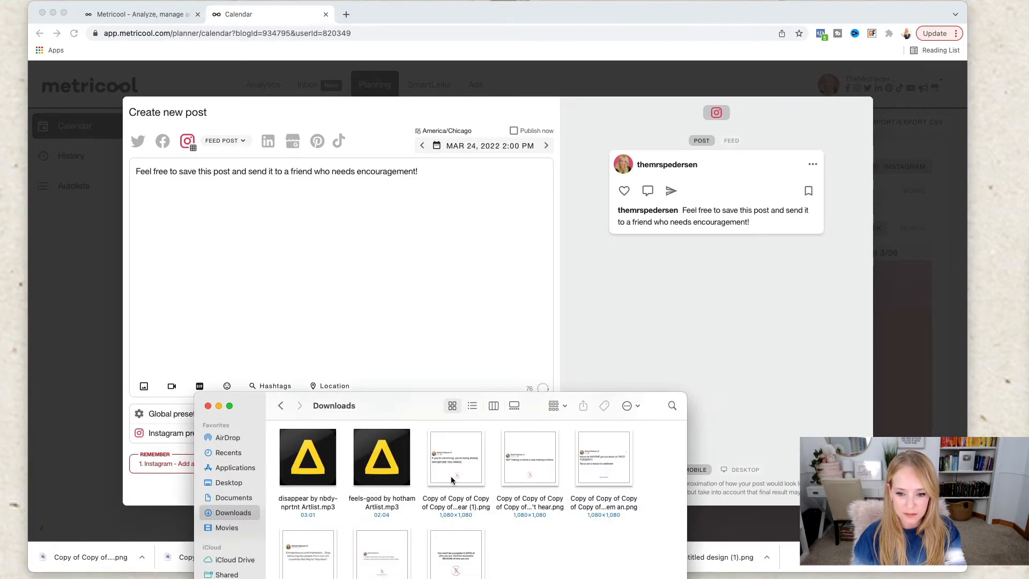
drag(456, 466, 410, 287)
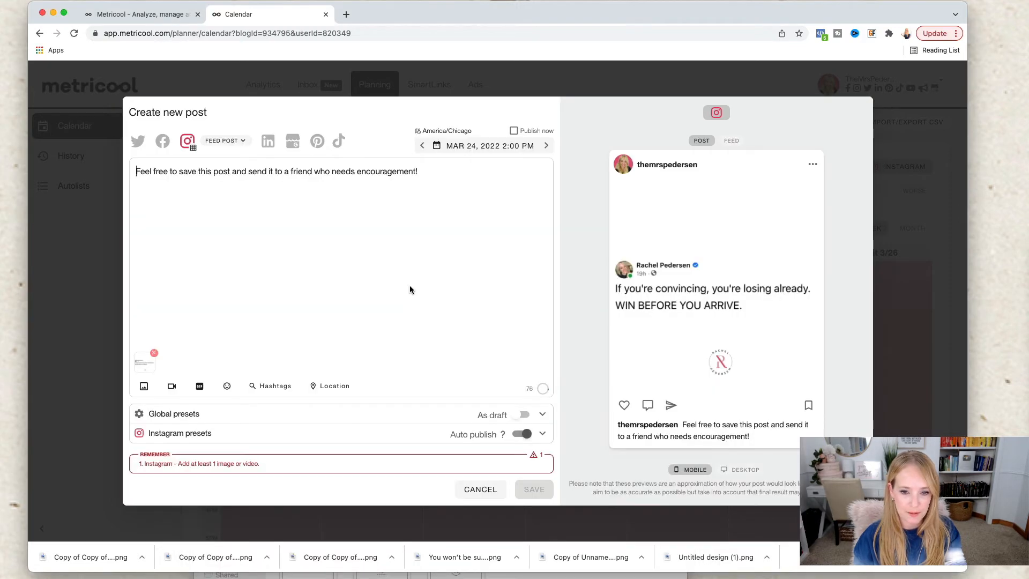
click(461, 576)
drag(540, 475, 442, 333)
click(483, 576)
drag(589, 476, 423, 354)
click(308, 569)
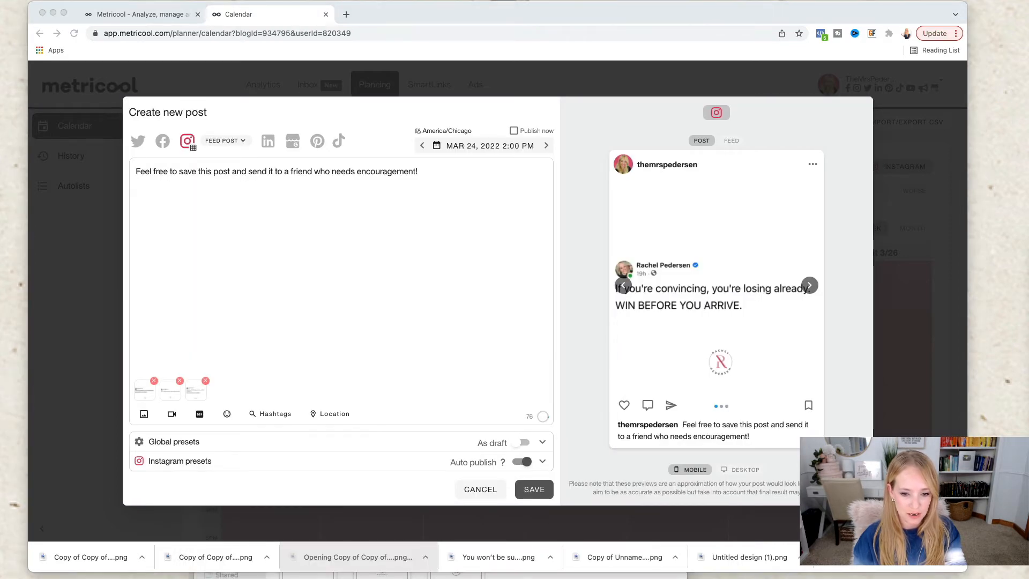
drag(306, 577, 331, 311)
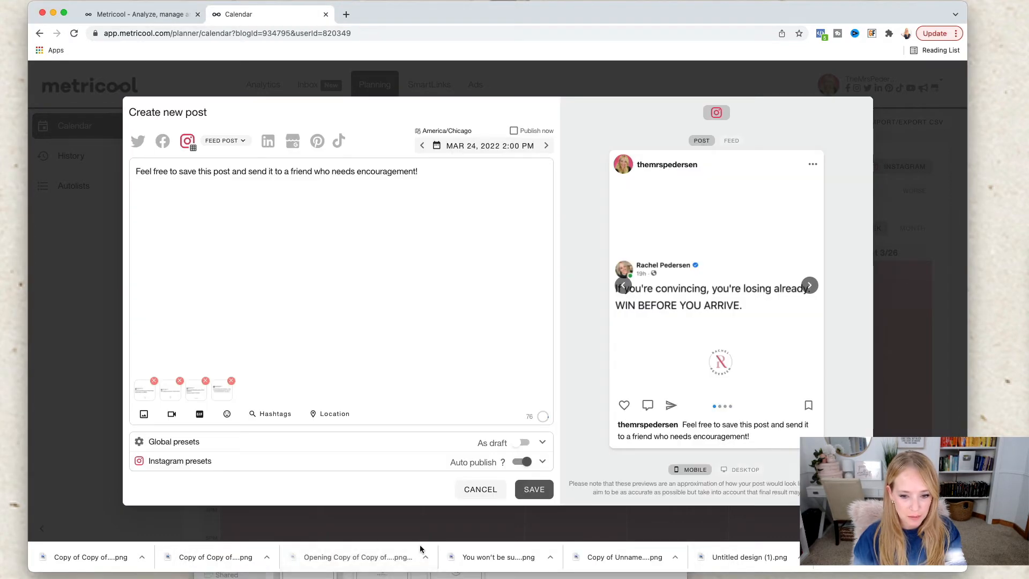
drag(382, 576, 398, 373)
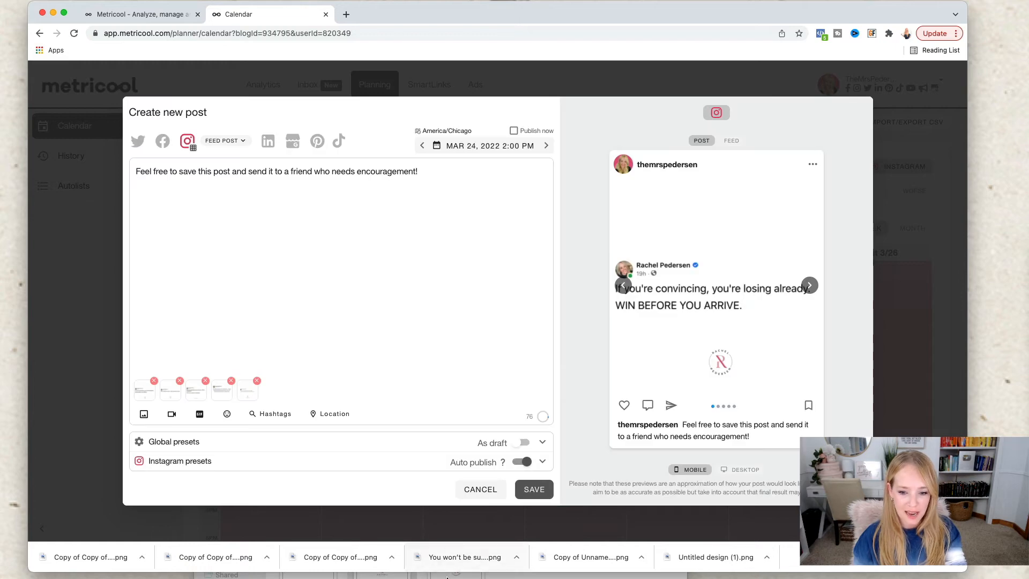
drag(442, 565, 426, 369)
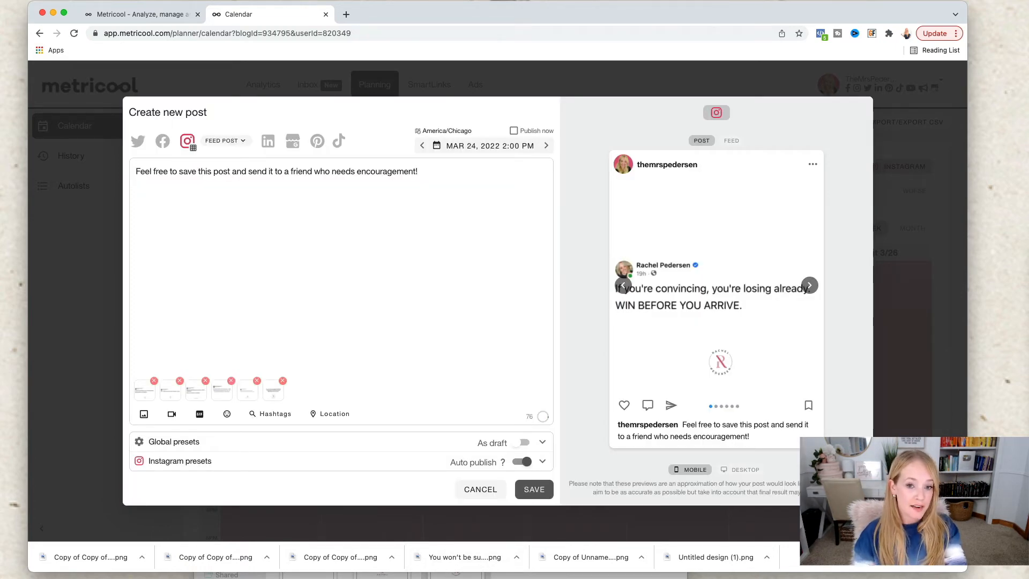
Step: Search the Instagram hashtags for "quotesforentrepreneurs" and add #motivationalquotesforentrepreneurs to the caption
click(270, 416)
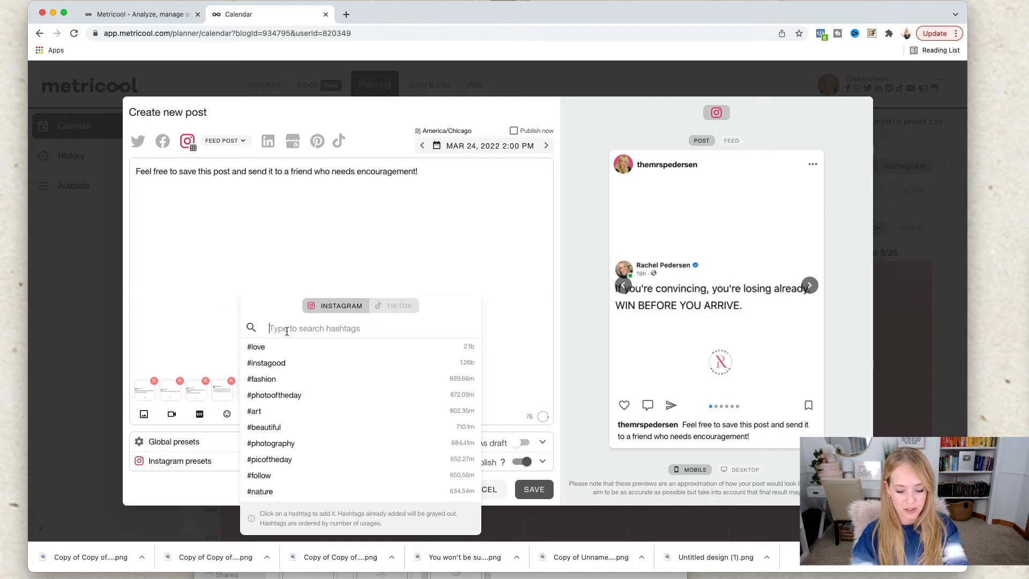
text(quote)
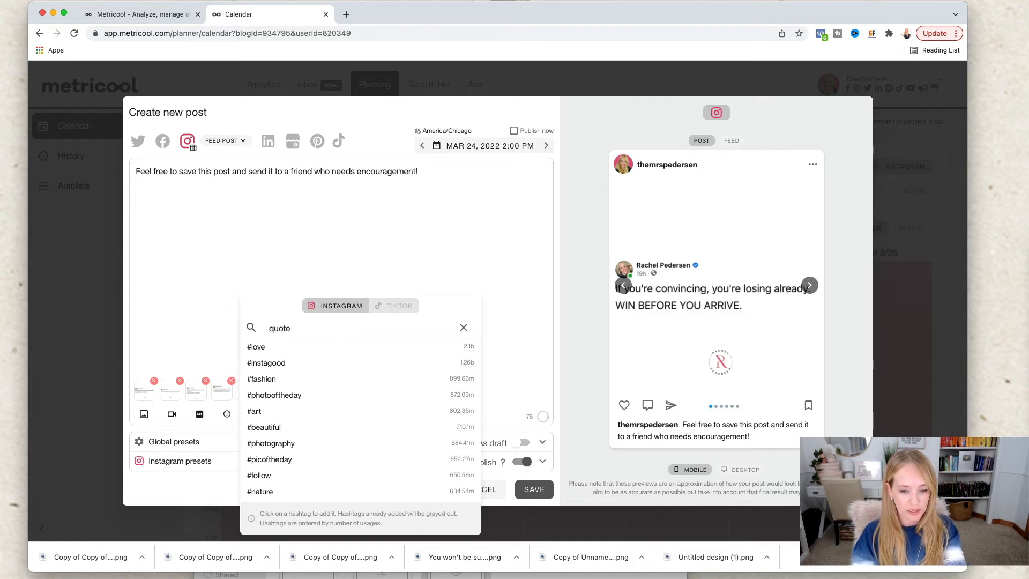
text(sforentrepreneurs)
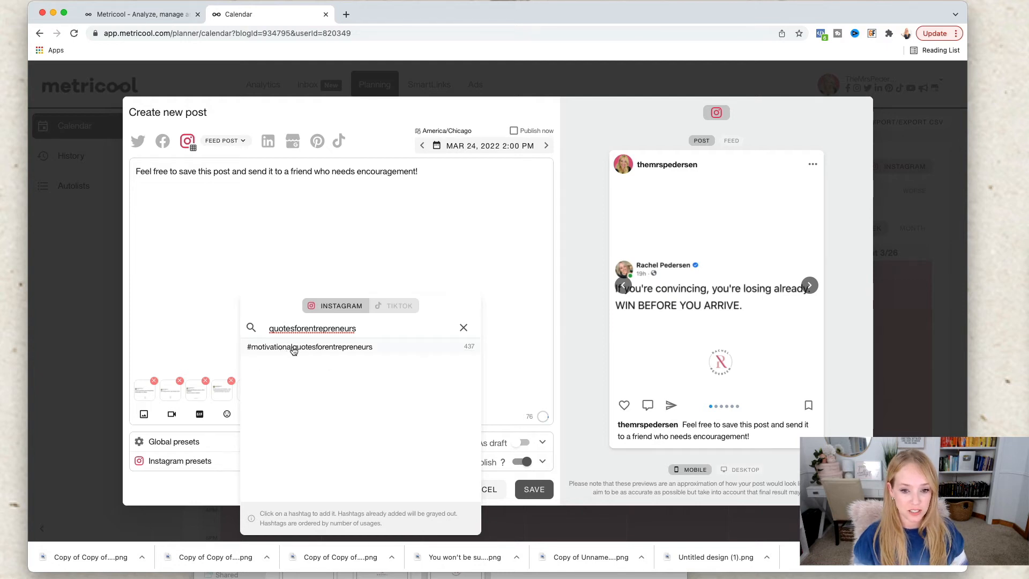
click(289, 347)
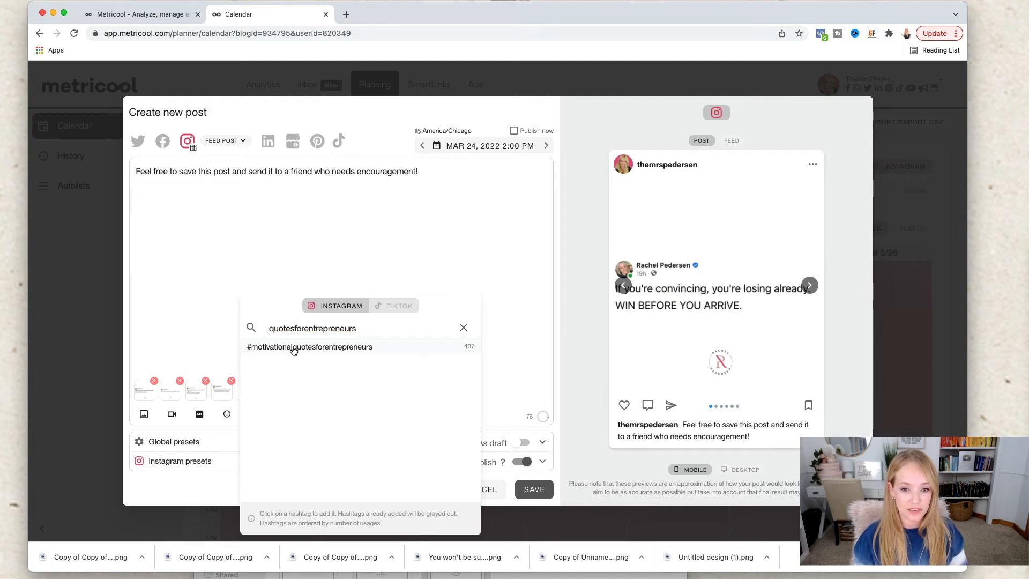
click(302, 207)
Step: Shorten the hashtag search to "quotes" and add #motivationalquotes, #inspirationalquotes, #lifequotes, #quotestoliveby and #successquotes to the caption
click(263, 417)
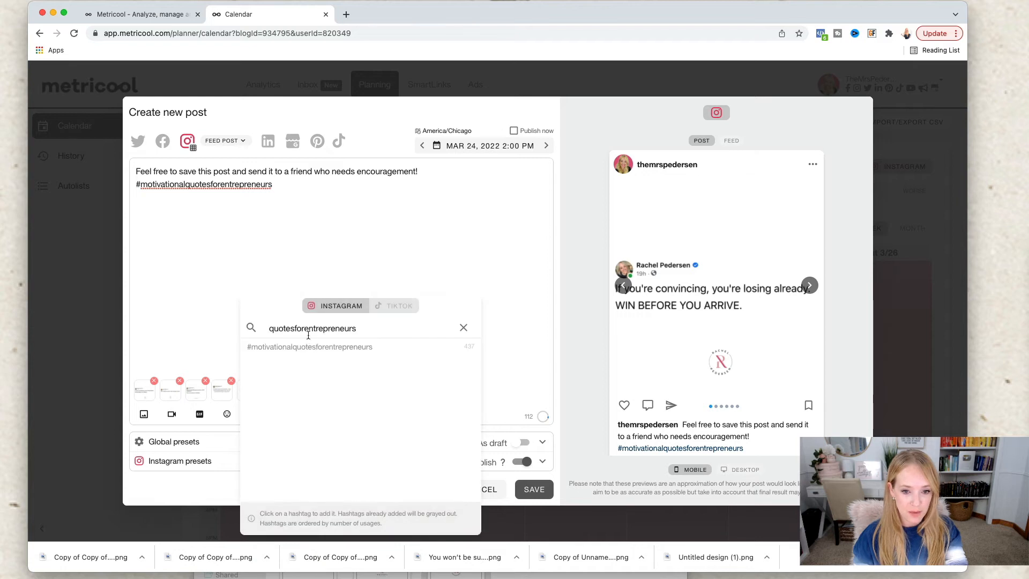
drag(359, 330, 294, 332)
click(293, 333)
key(shift+super+Right)
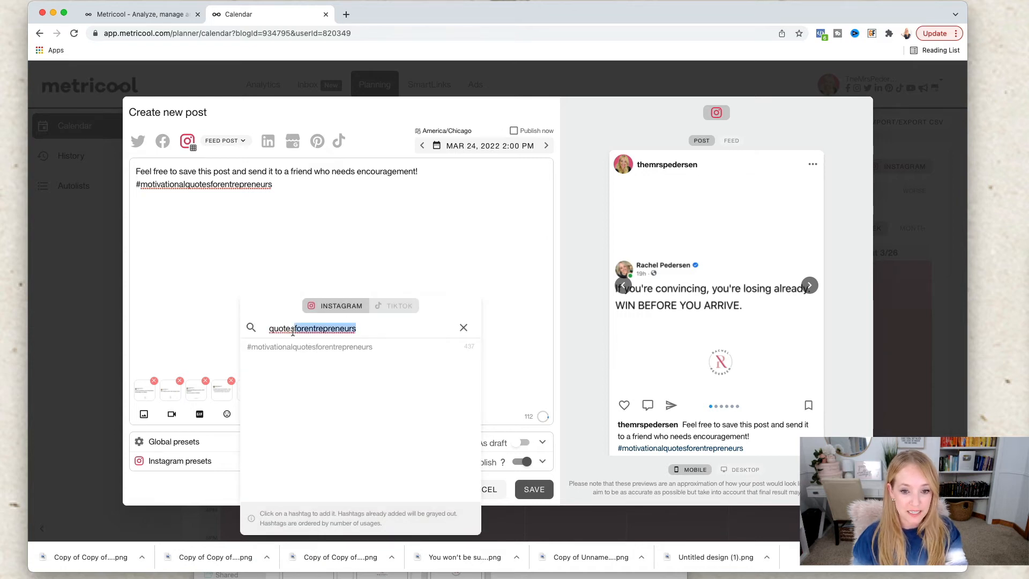
key(BackSpace)
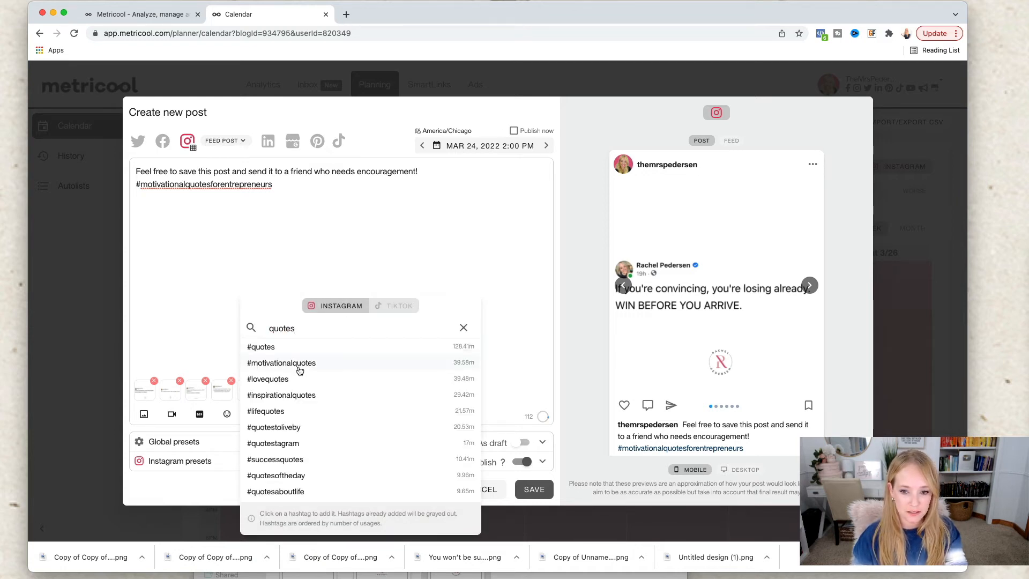
click(300, 364)
click(311, 396)
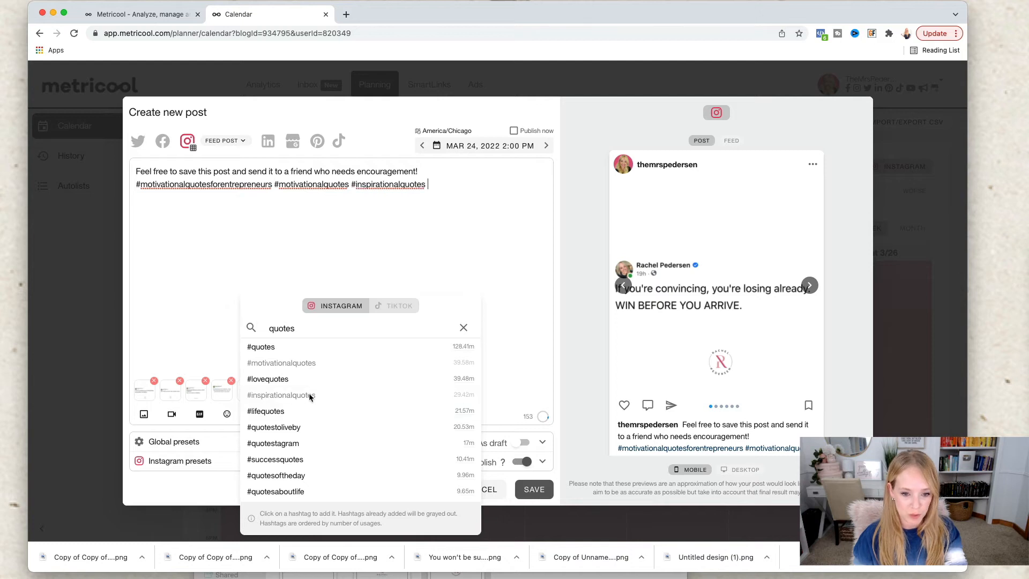
click(294, 413)
click(285, 427)
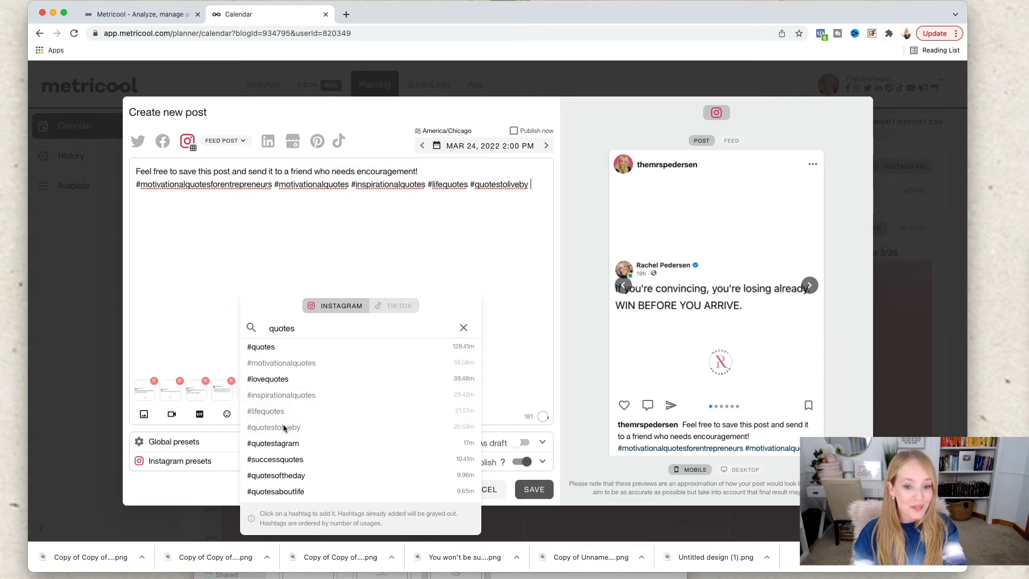
click(293, 461)
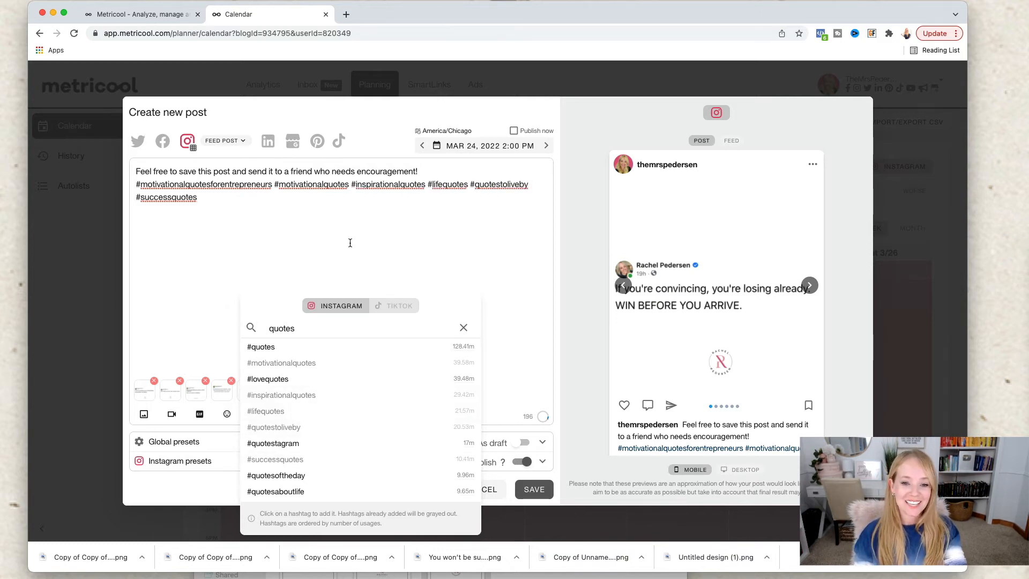
click(462, 329)
click(449, 246)
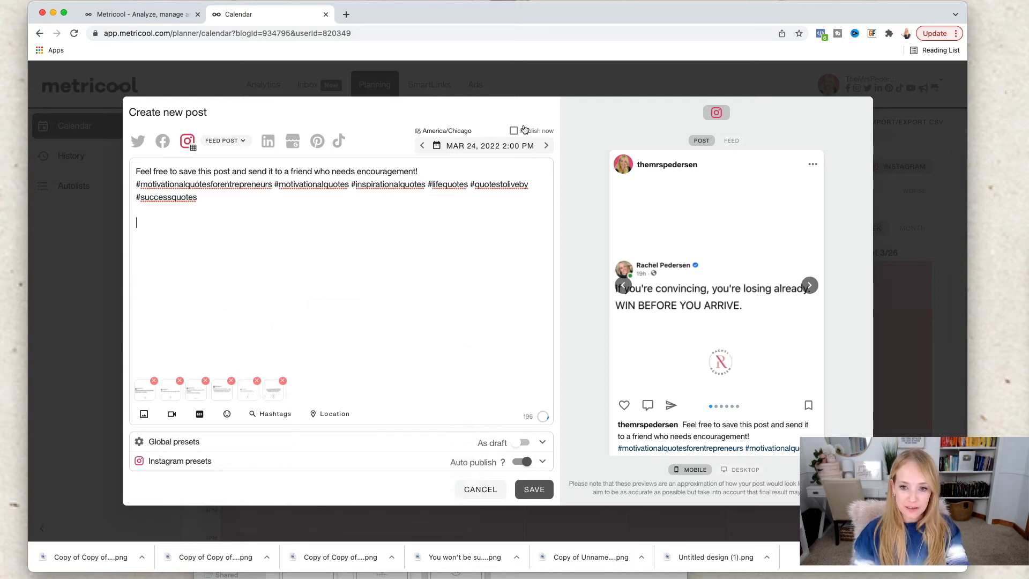
Step: Examine the date and time options for scheduling the post, including the minute choices
click(512, 153)
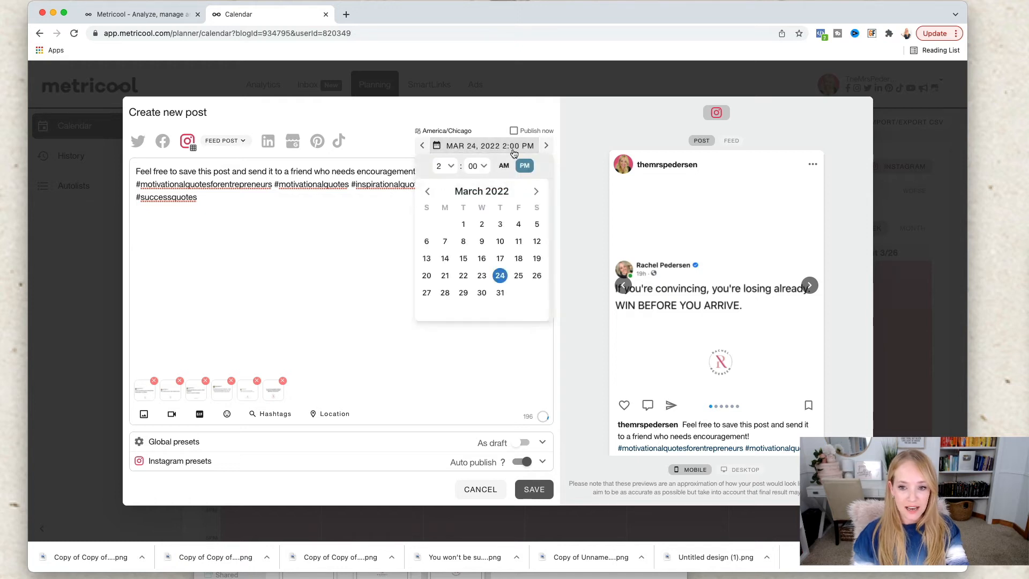
click(483, 167)
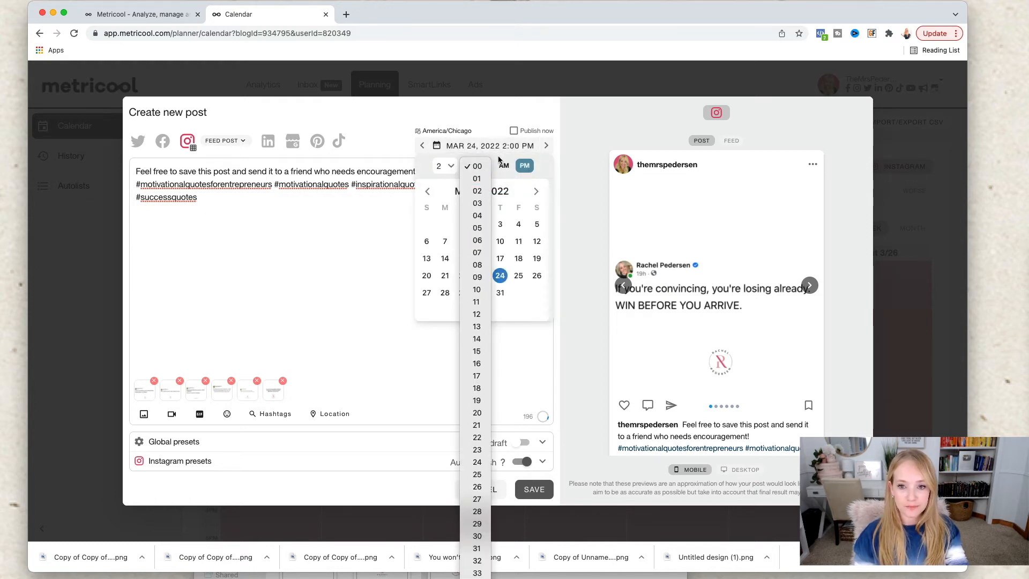
click(498, 159)
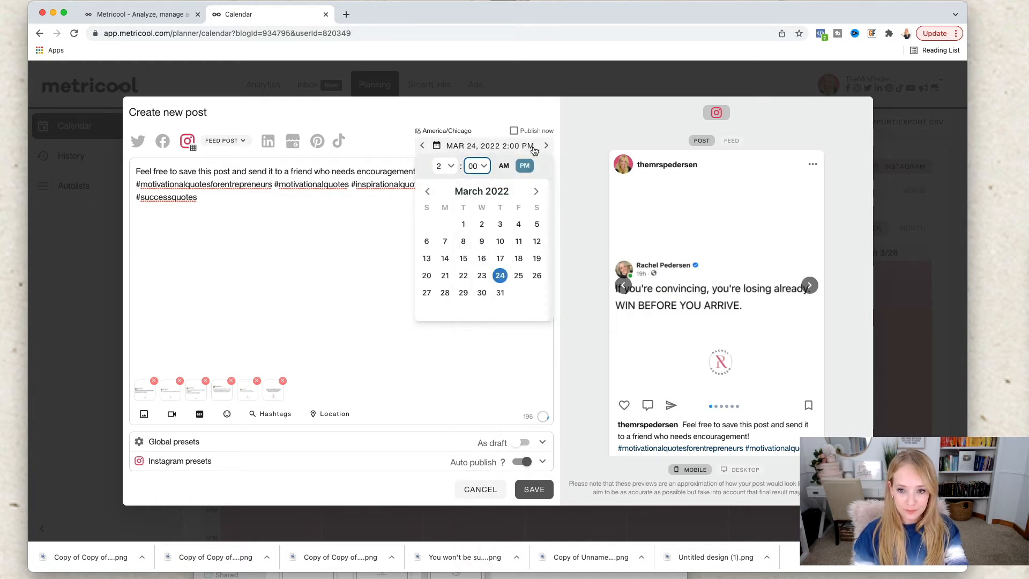
click(523, 115)
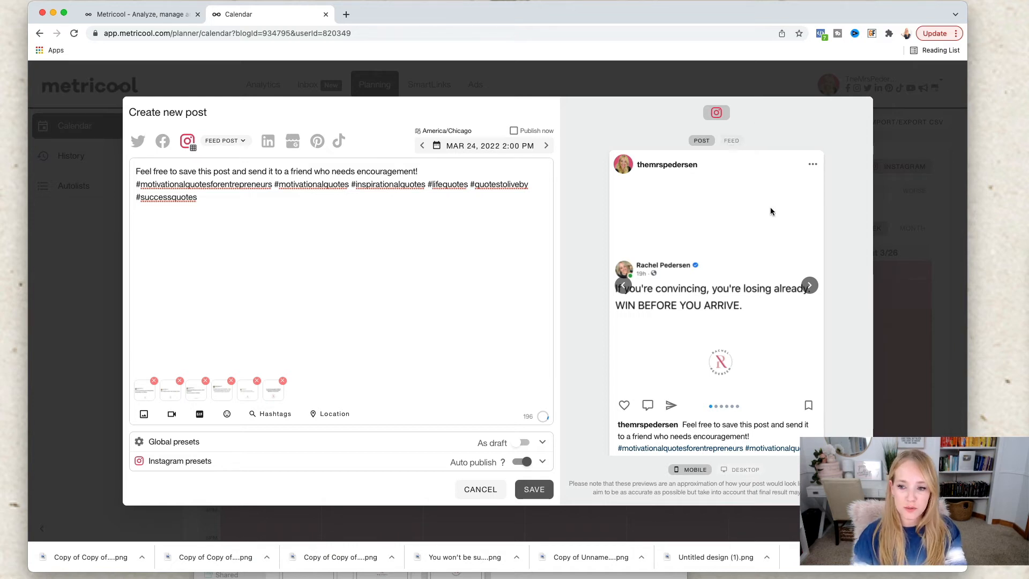
Step: Move the fourth carousel image to the first position and check the post in the Instagram feed preview
click(809, 285)
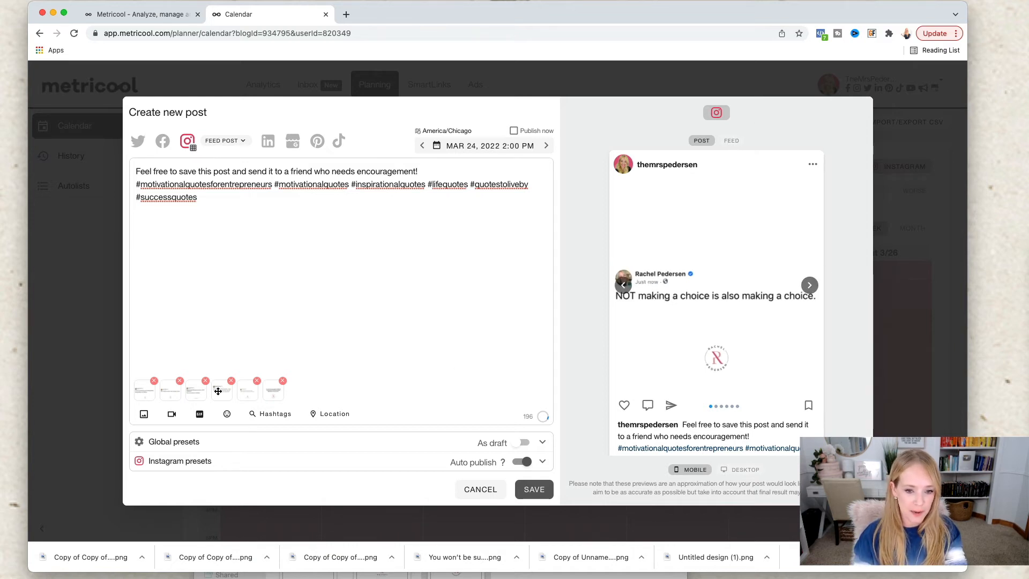
drag(219, 392, 142, 393)
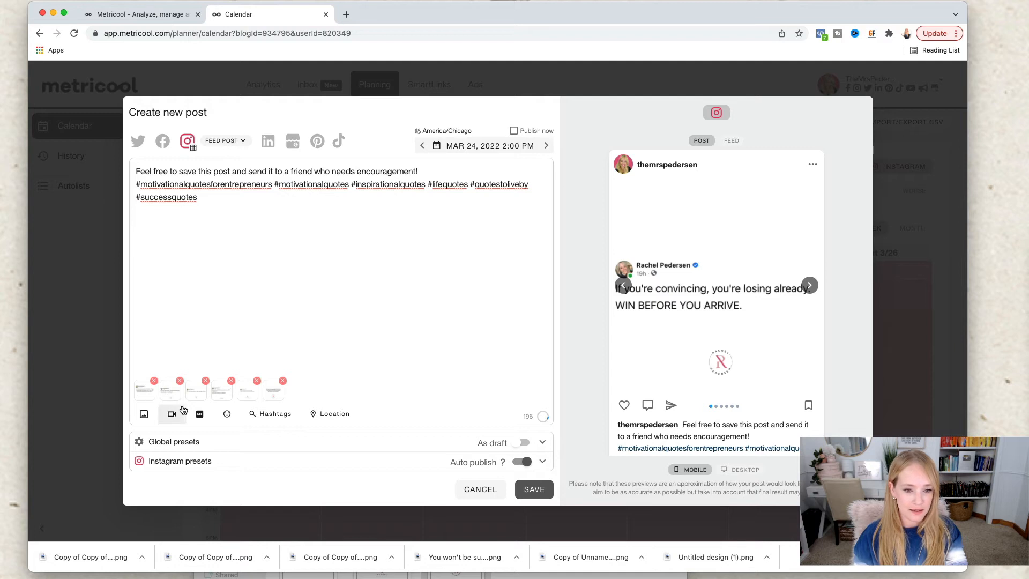
click(731, 142)
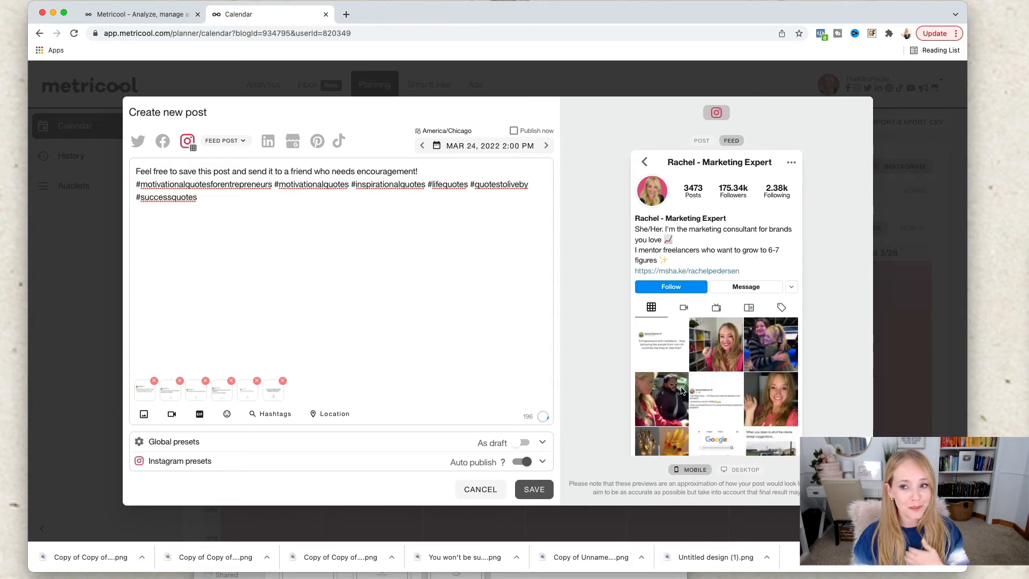
scroll(681, 391, down, 1)
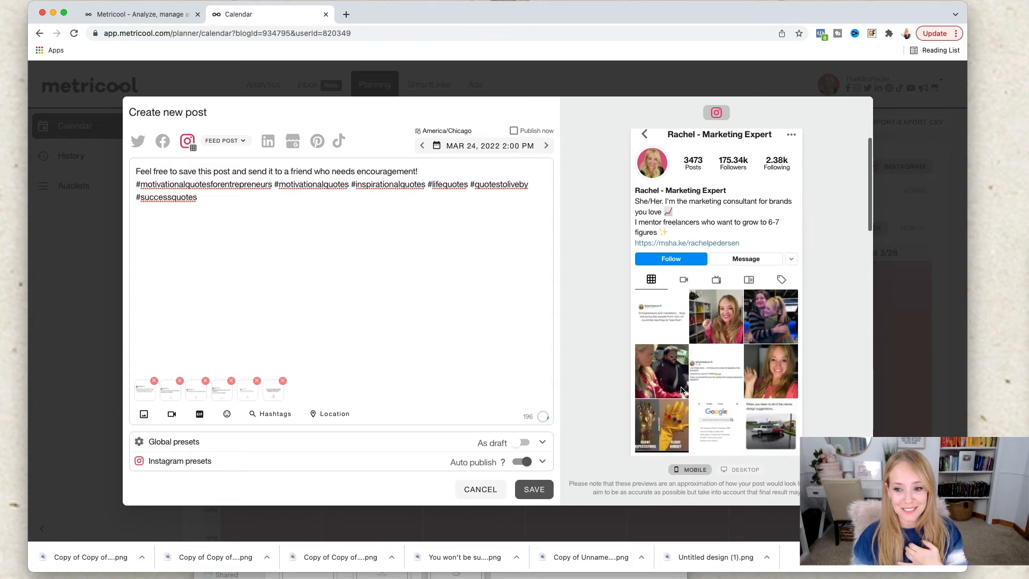